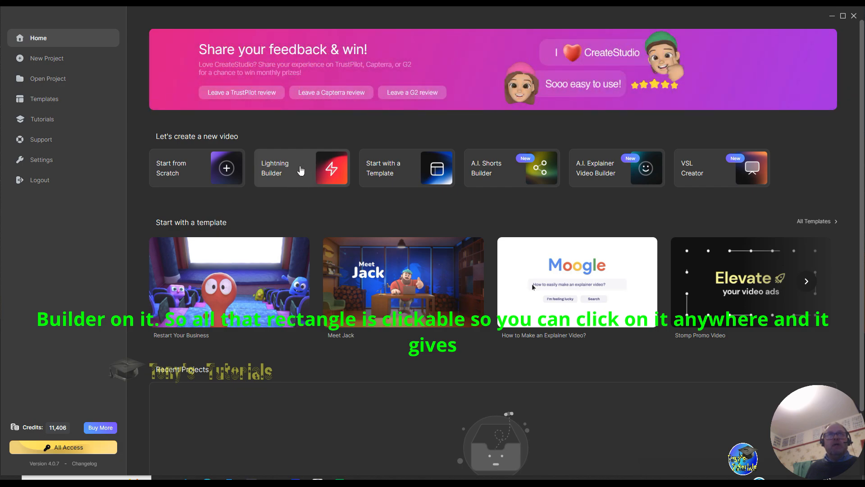
Start a Lightning Builder video in the Standard 16:9 ratio with the Kids Adventure style
click(298, 169)
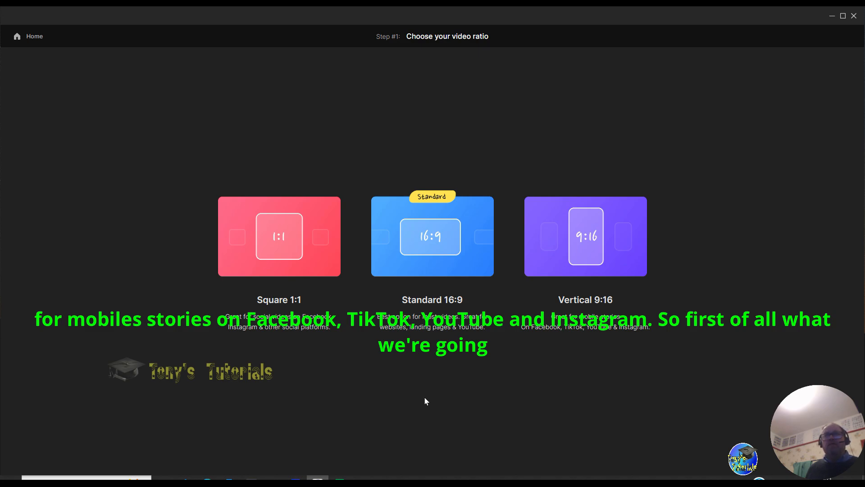
click(424, 240)
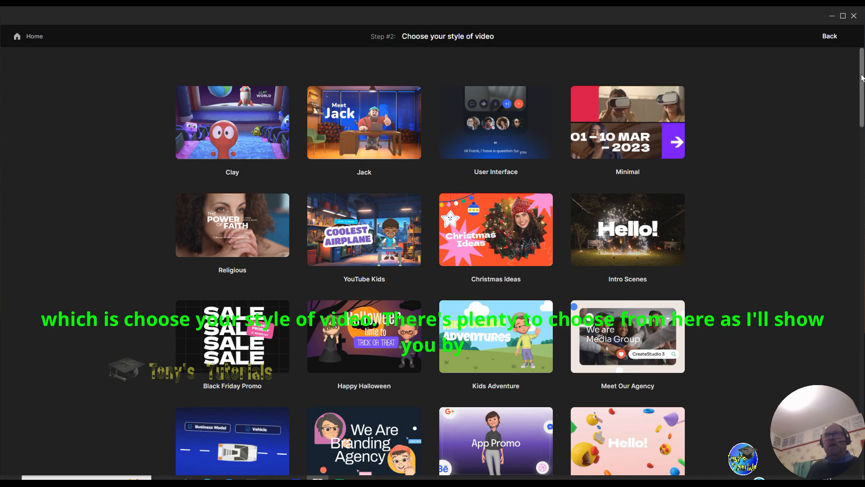
mouse_move(862, 79)
mouse_down()
mouse_move(863, 380)
mouse_move(862, 77)
mouse_up()
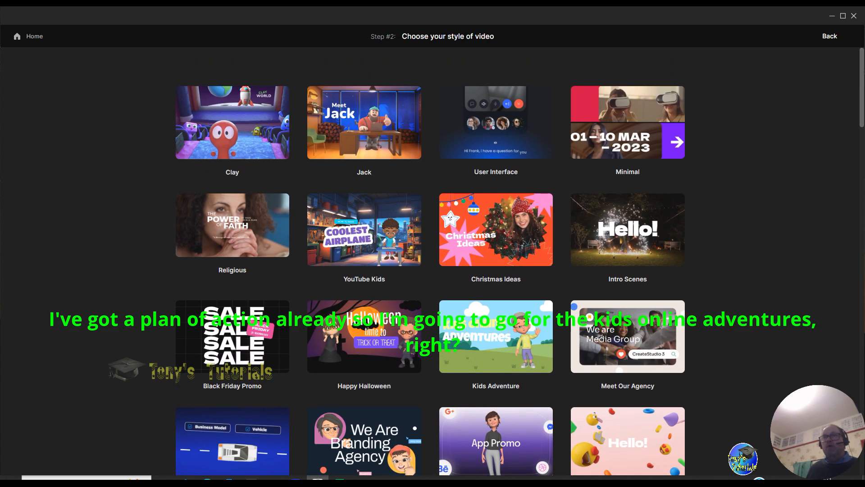
click(473, 331)
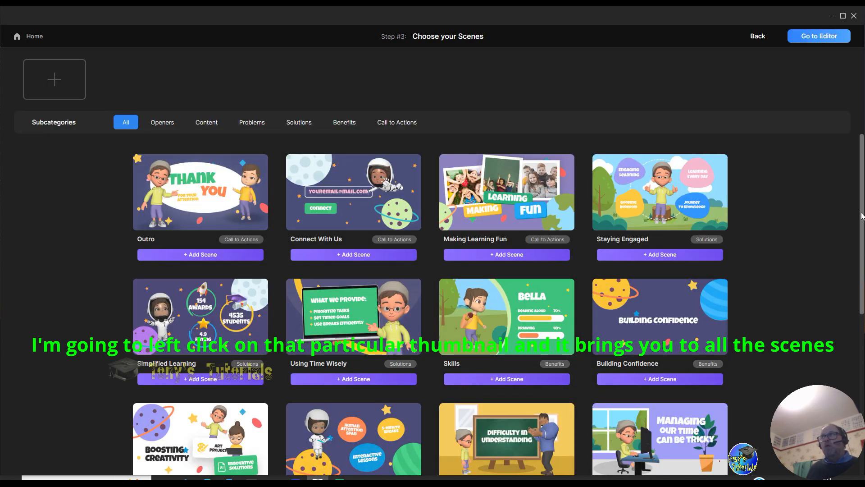
Add the Introducing and Meet the Characters opener scenes, and delete Meet the Characters again
drag(860, 194, 843, 191)
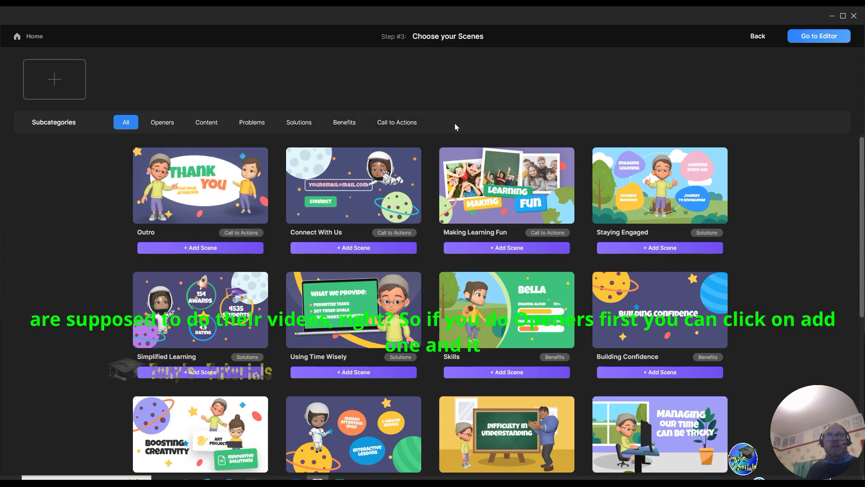
click(157, 126)
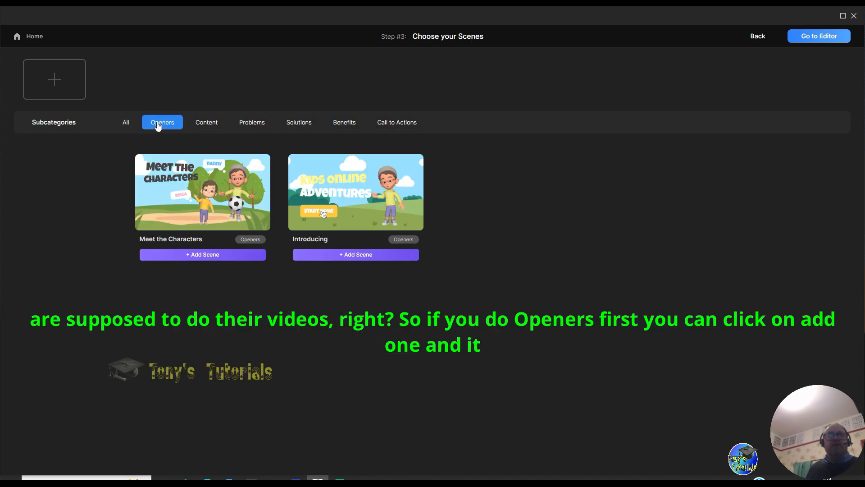
click(361, 259)
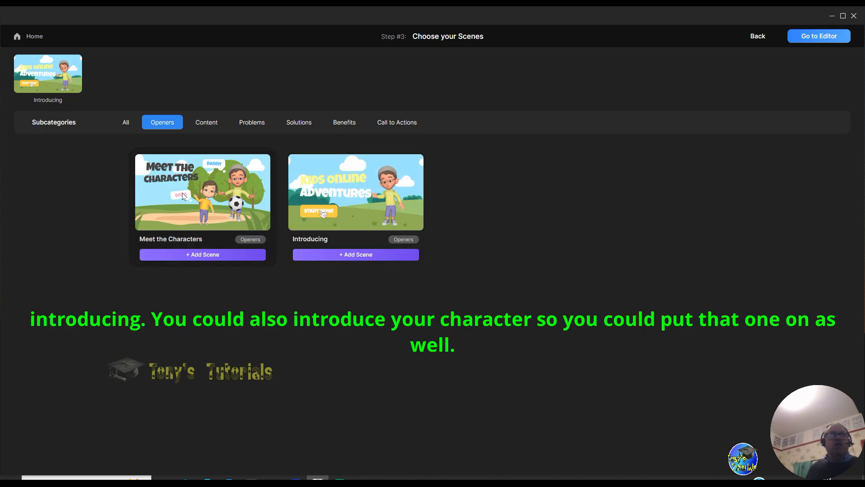
click(207, 255)
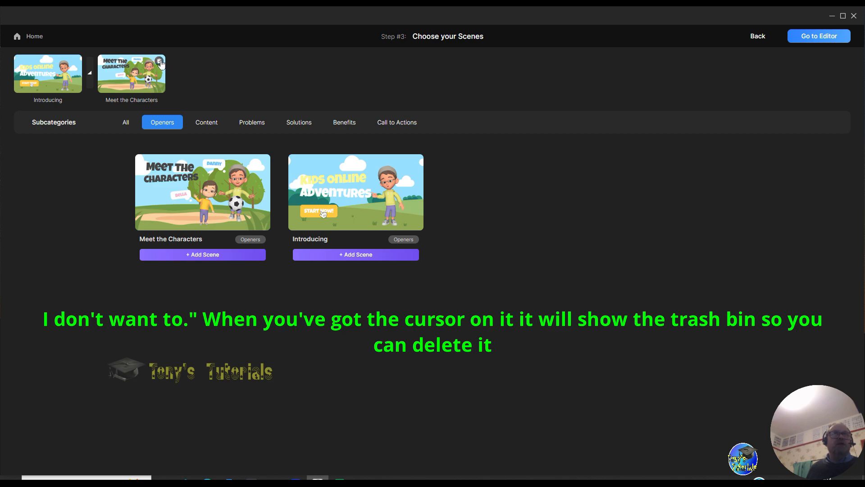
click(160, 61)
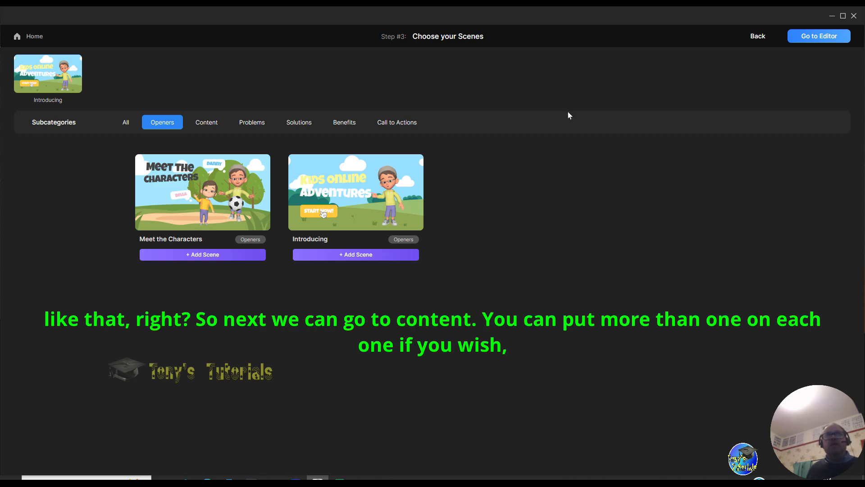
Add the Fun With Math scene from the content scenes and the Time Management scene from the problem scenes
click(210, 123)
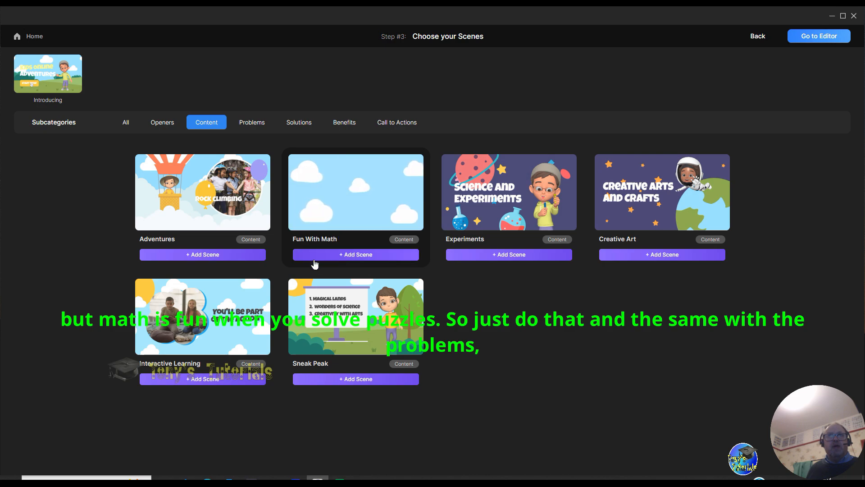
click(342, 255)
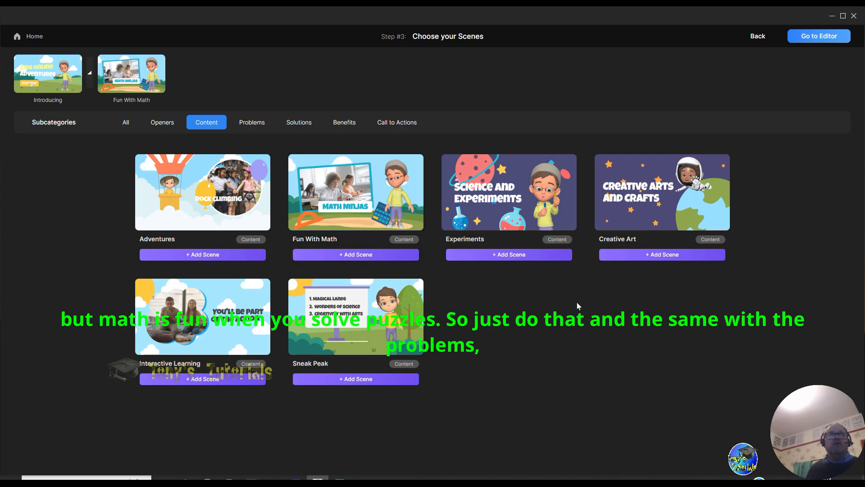
click(251, 123)
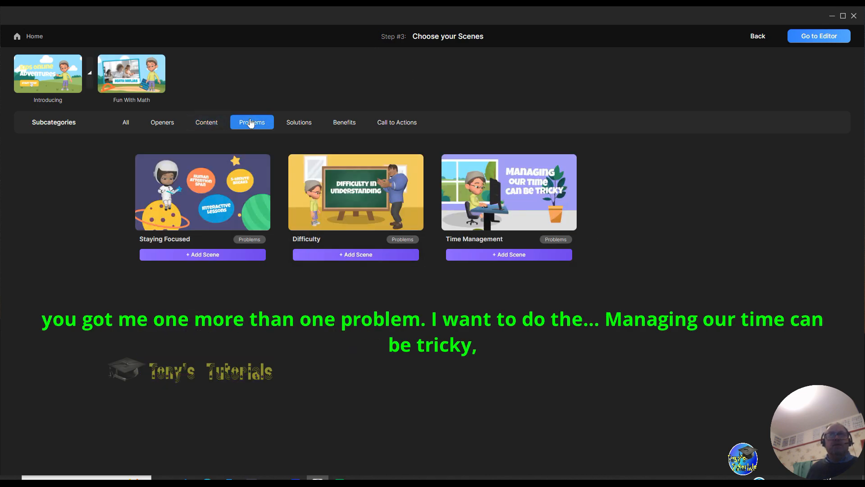
click(518, 255)
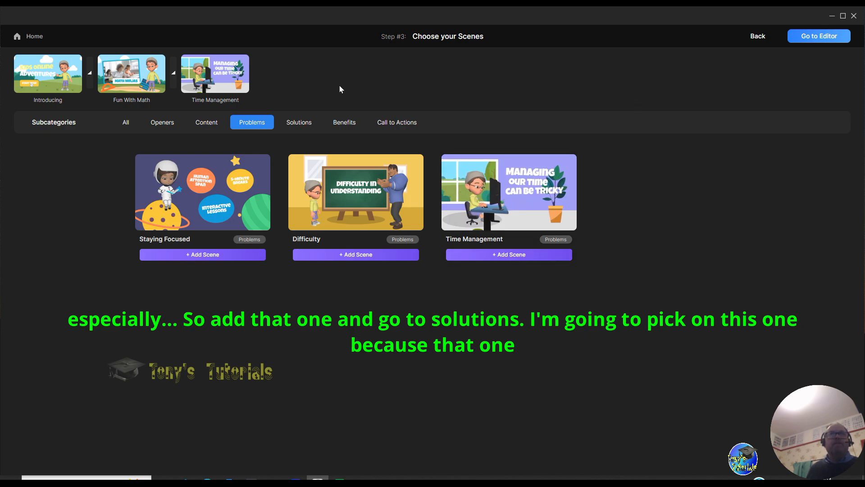
Add the Staying Engaged solution scene, the Skills benefit scene and the Making Learning Fun call-to-action scene
click(302, 124)
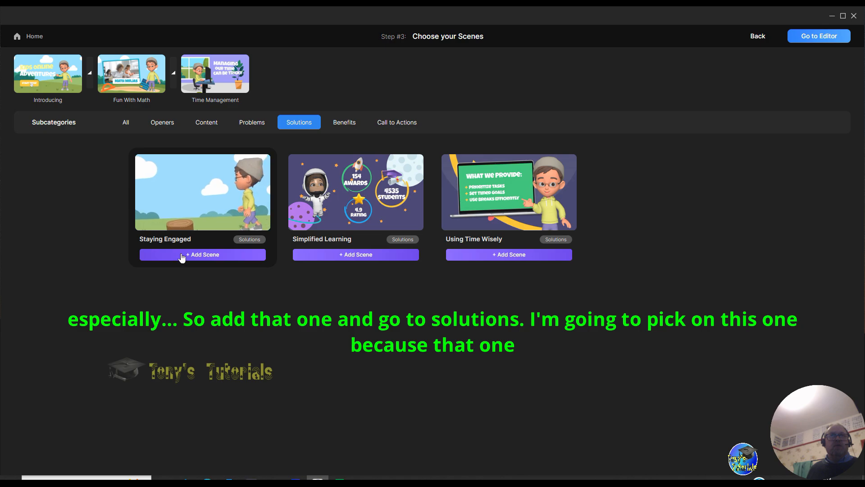
click(195, 255)
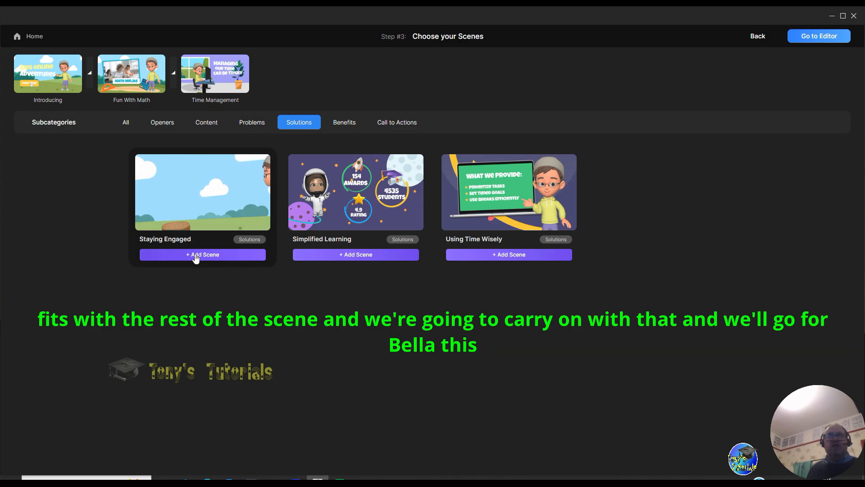
click(341, 122)
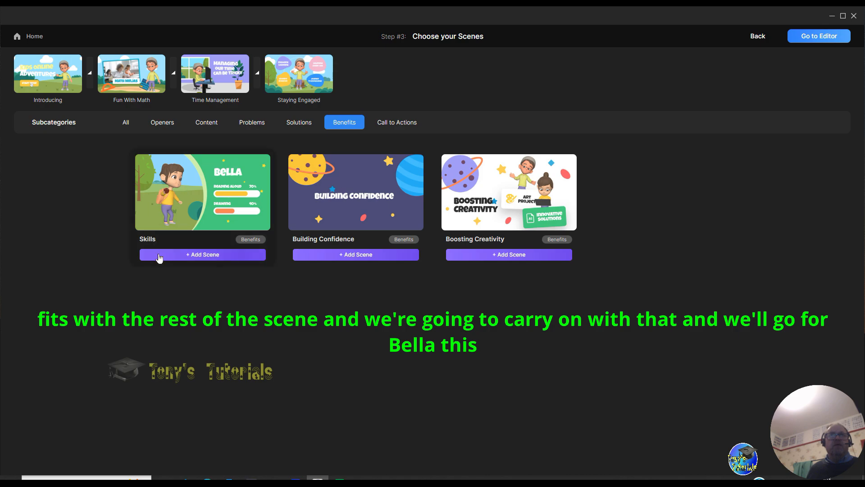
click(189, 255)
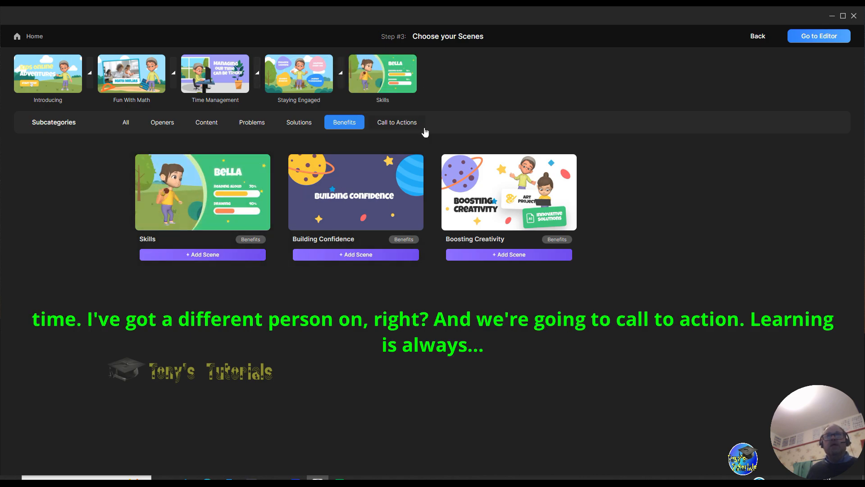
click(401, 124)
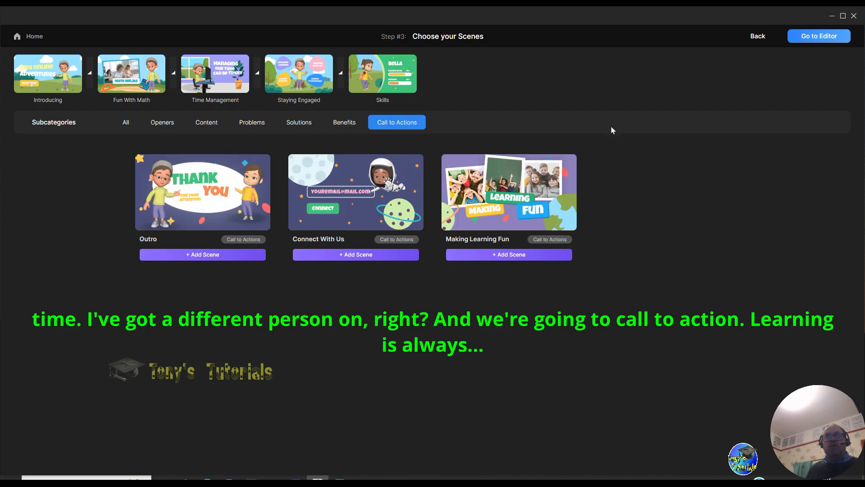
click(498, 255)
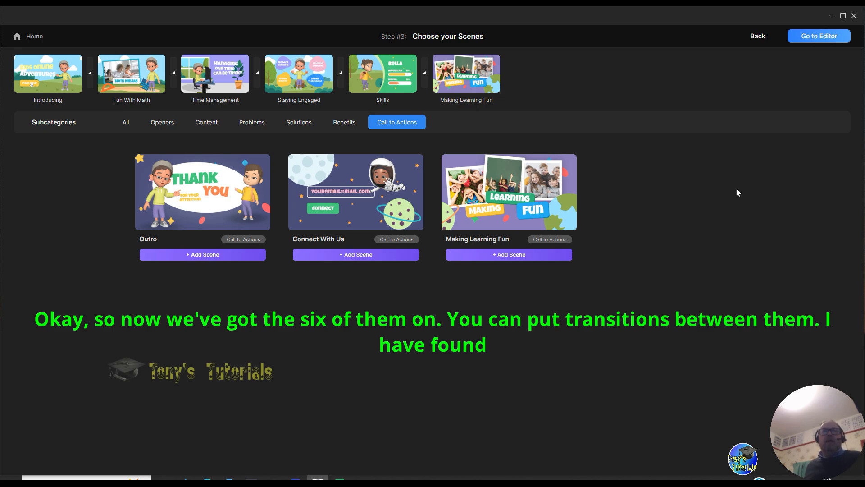
Look at the transitions for the first two scenes without applying any, and send the scenes to the editor with Happy music
click(90, 75)
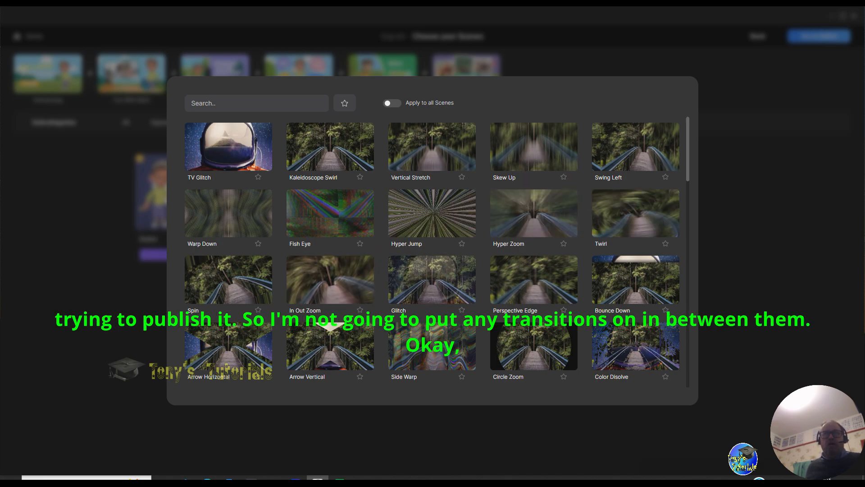
click(794, 207)
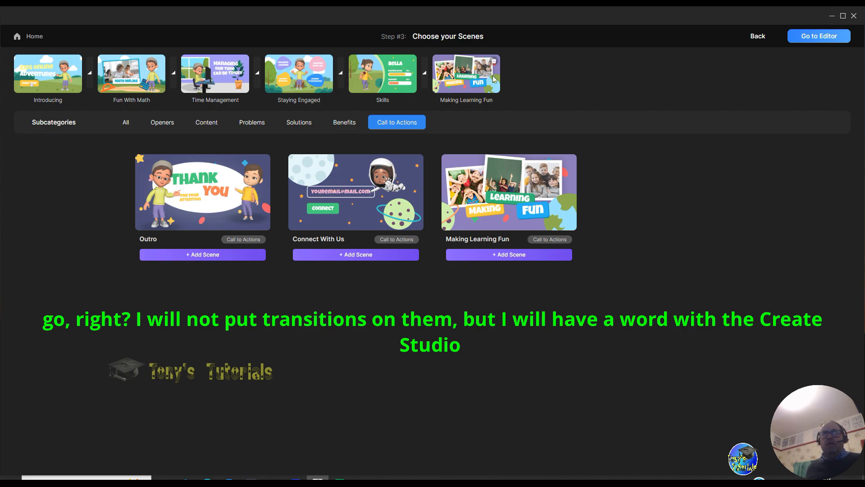
click(825, 40)
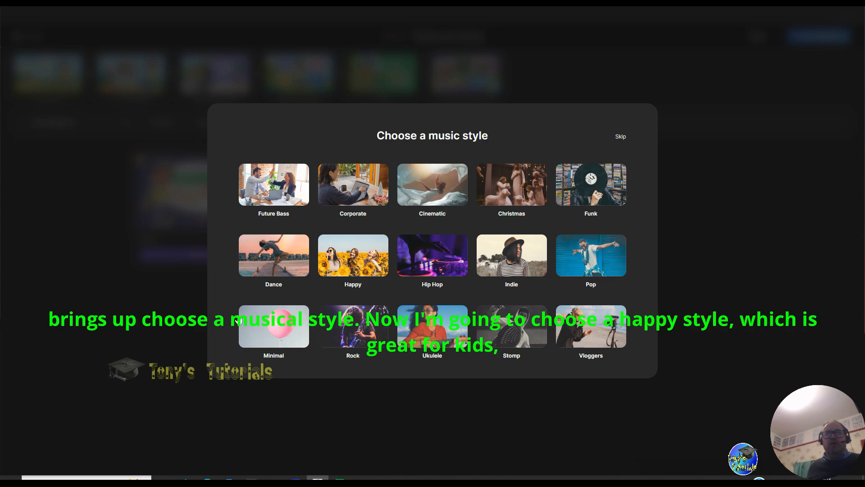
click(348, 262)
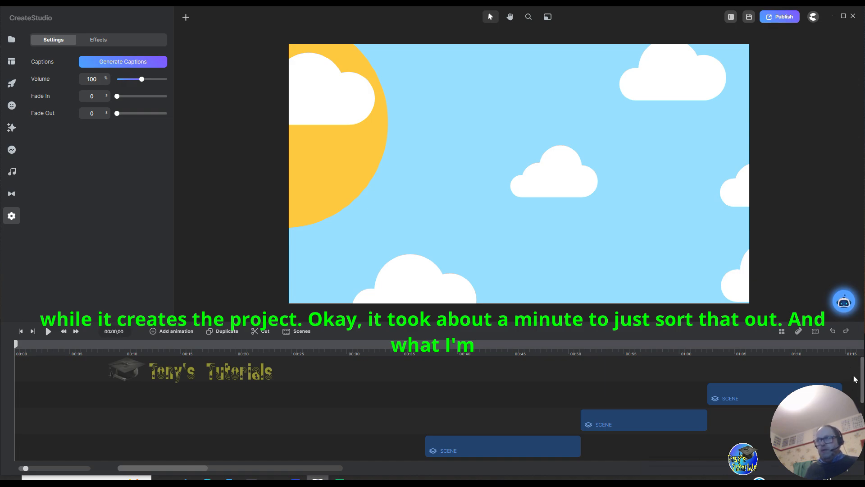
Set the volume of the Uplift Me music track to 12% and play the whole video
drag(862, 374, 861, 433)
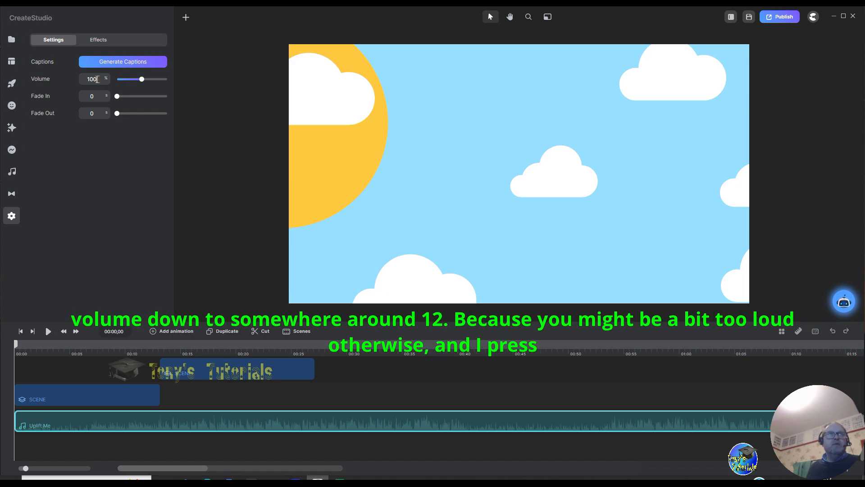
text(12)
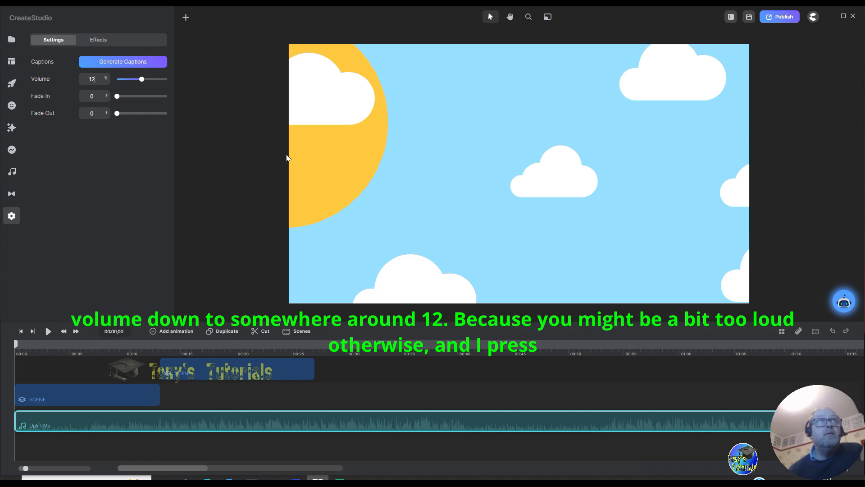
key(Return)
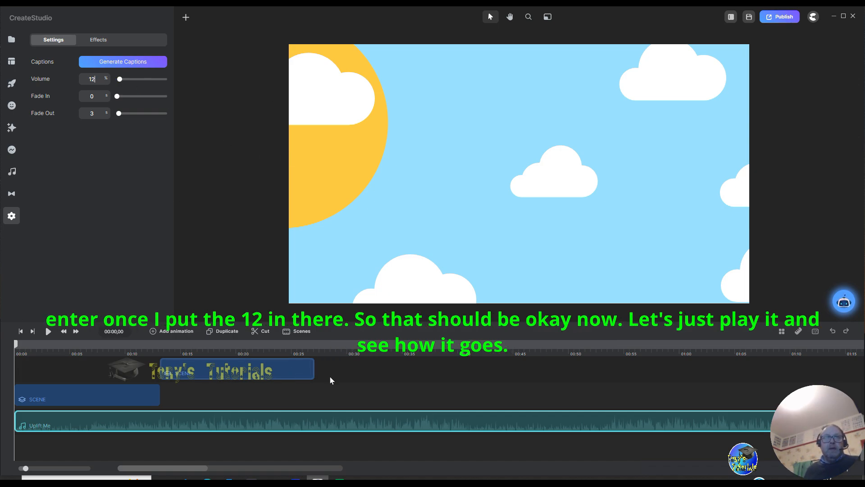
click(48, 331)
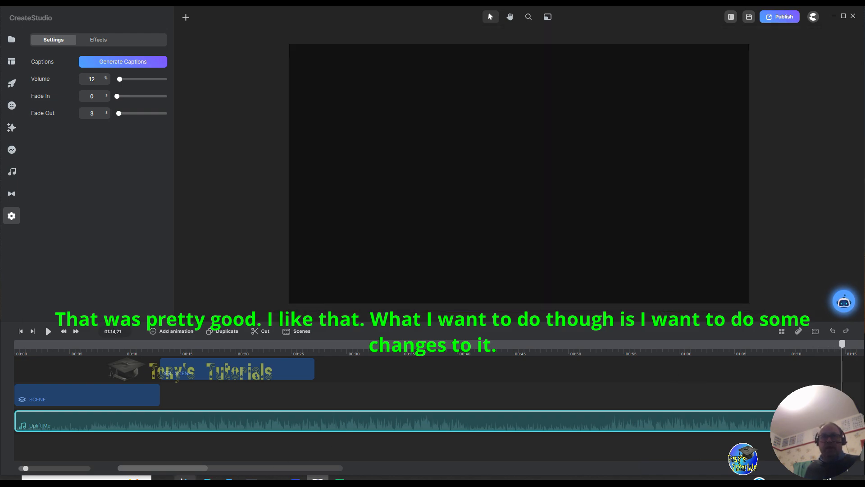
Move the playhead to 01:10,23, where the last scene shows its price and limited time offer, and select that scene
drag(189, 470, 261, 477)
scroll(730, 399, down, 3)
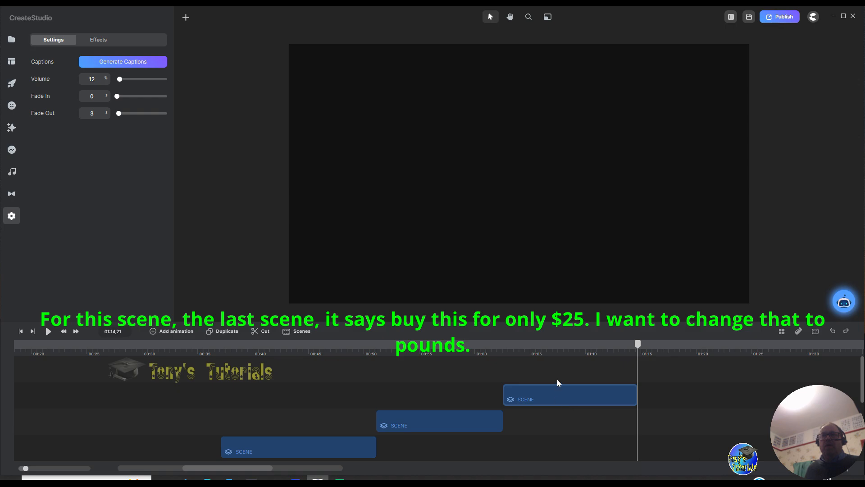
click(571, 348)
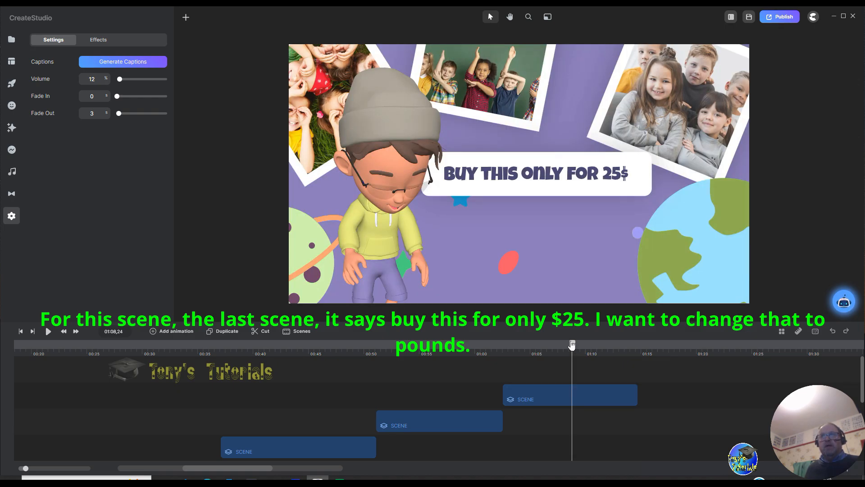
drag(571, 345, 594, 347)
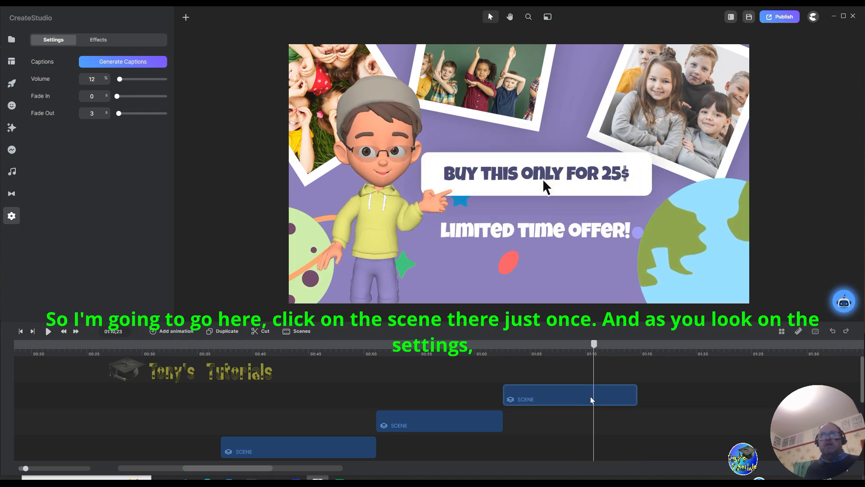
click(590, 396)
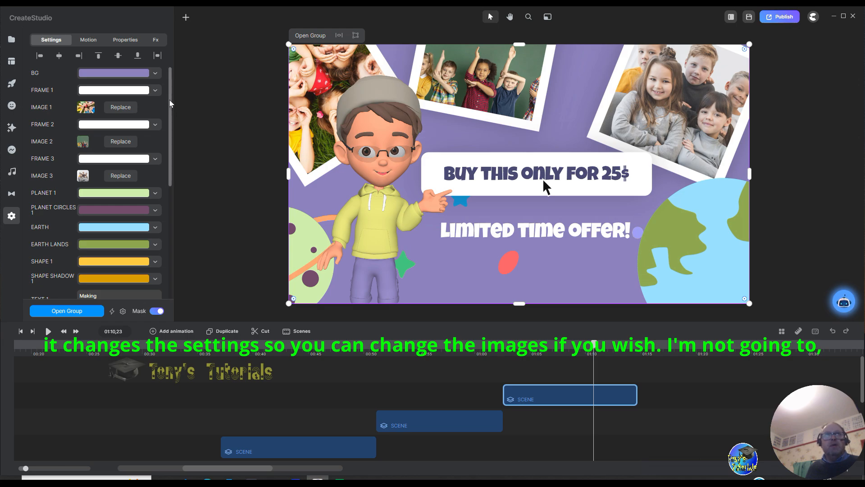
Change the last scene's button text to "Buy this only for £20"
drag(170, 102, 172, 190)
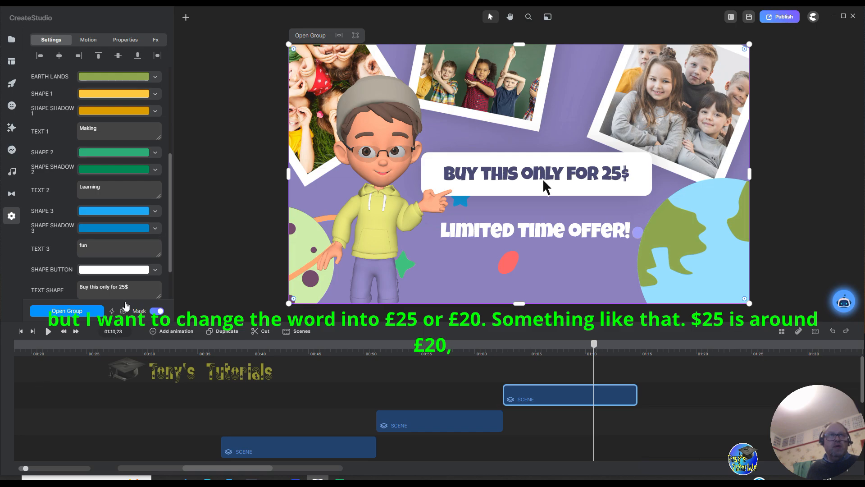
drag(119, 287, 135, 293)
click(131, 290)
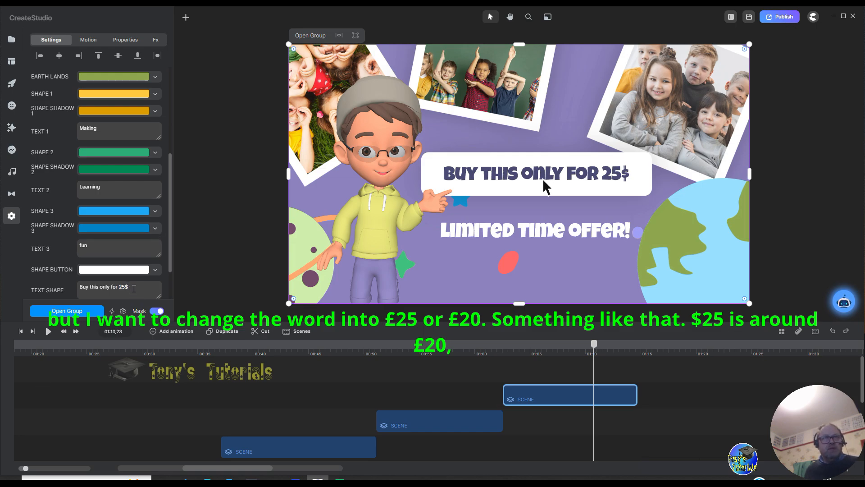
drag(132, 287, 123, 285)
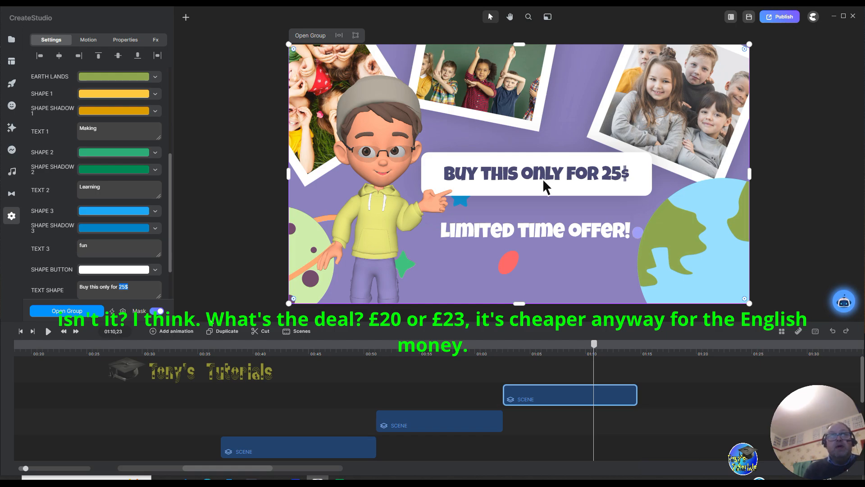
text(£)
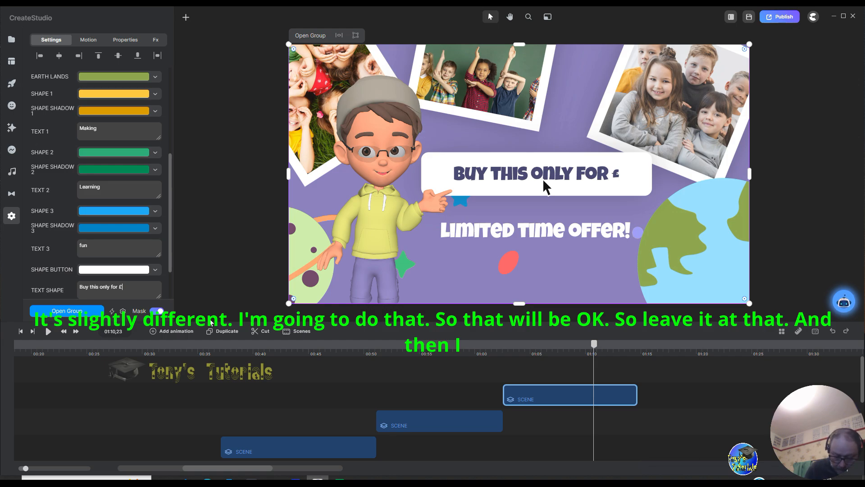
text(2)
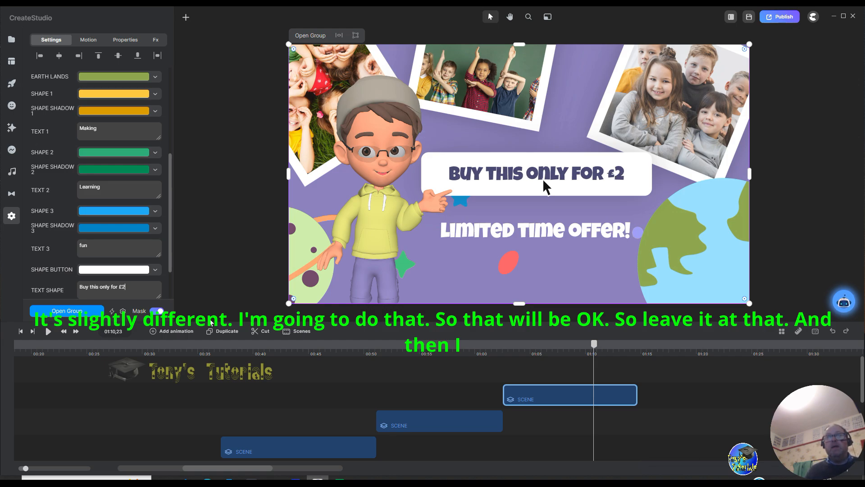
text(0)
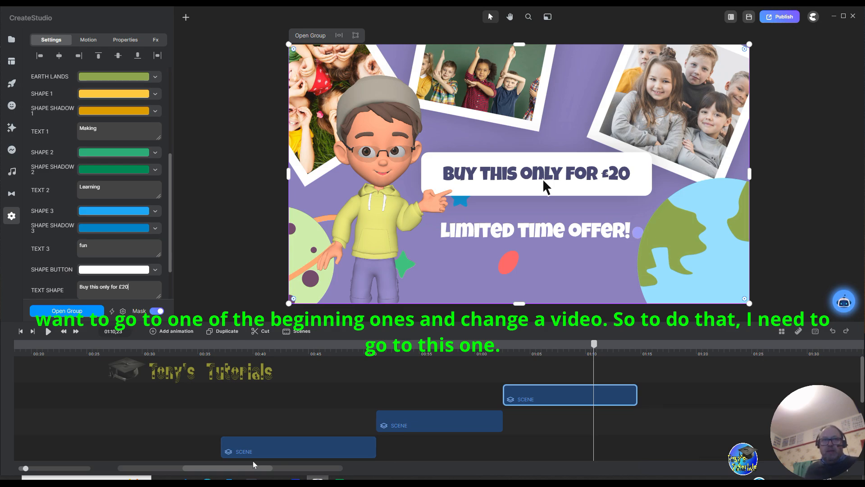
Select the second scene, the one with the Math Ninjas text, and move the playhead to 00:21,01
drag(234, 471, 169, 472)
scroll(335, 433, down, 1)
scroll(336, 433, down, 1)
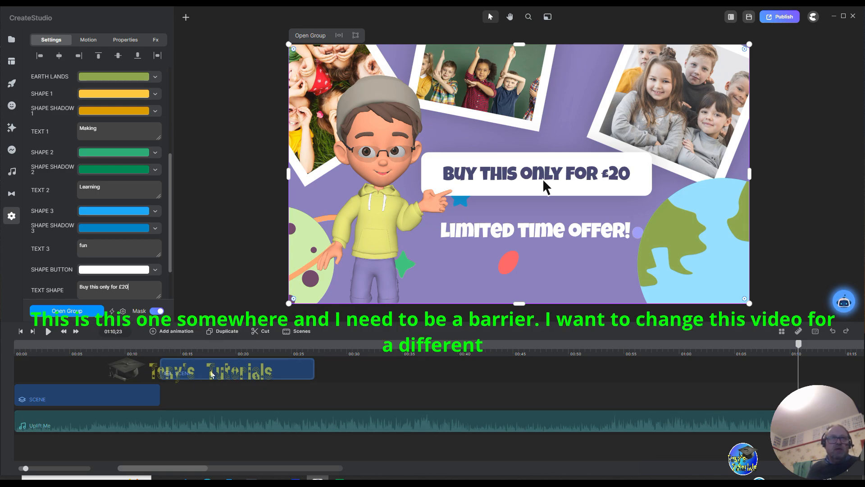
click(213, 373)
scroll(226, 365, up, 1)
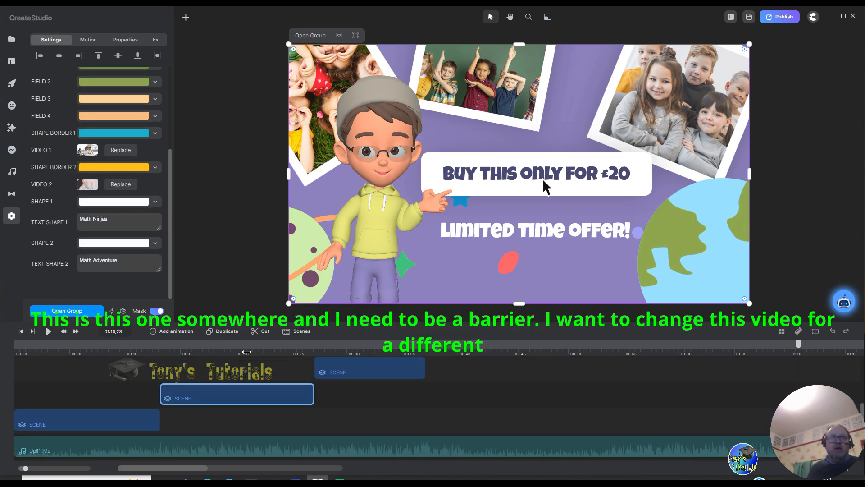
click(248, 351)
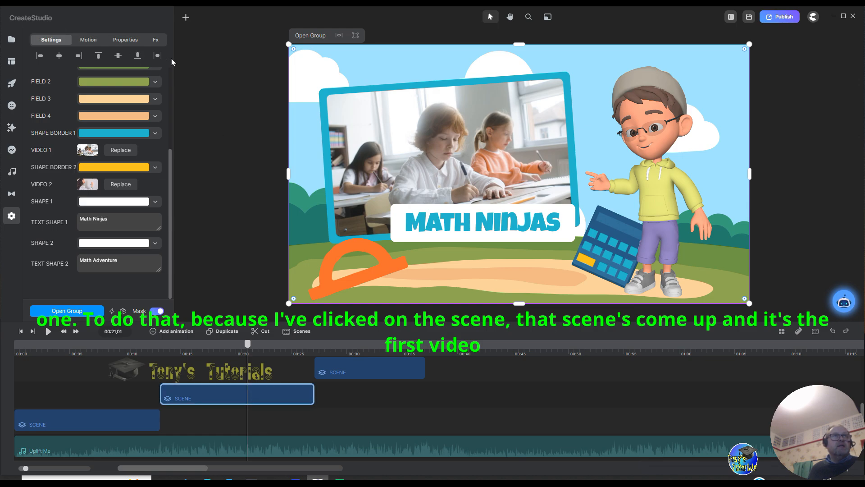
Replace Video 1 of the Math Ninjas scene with the global media clip of two children waving at a desk
click(117, 154)
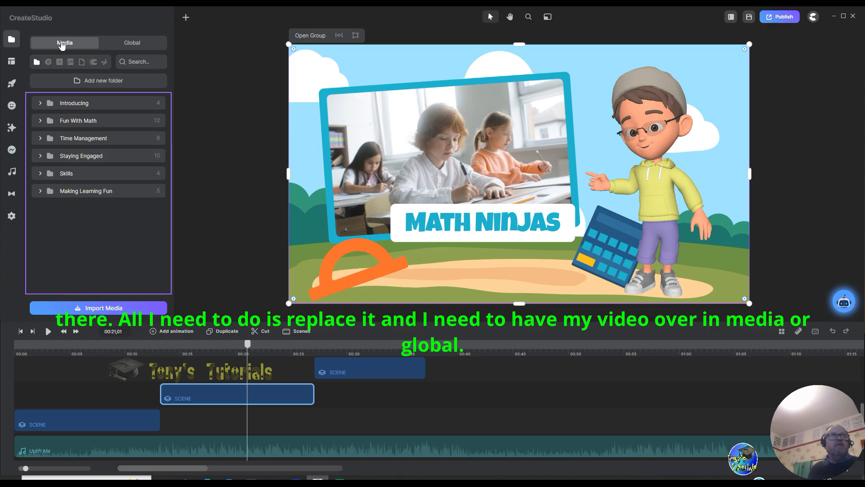
click(127, 46)
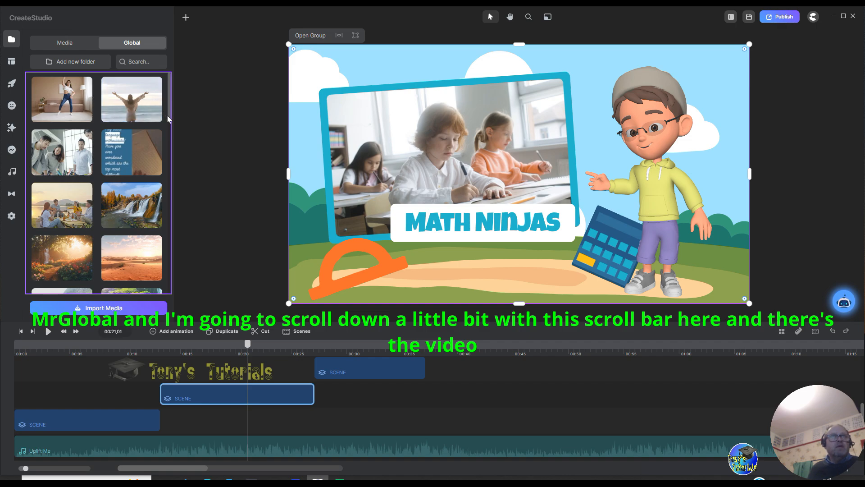
drag(168, 111, 172, 153)
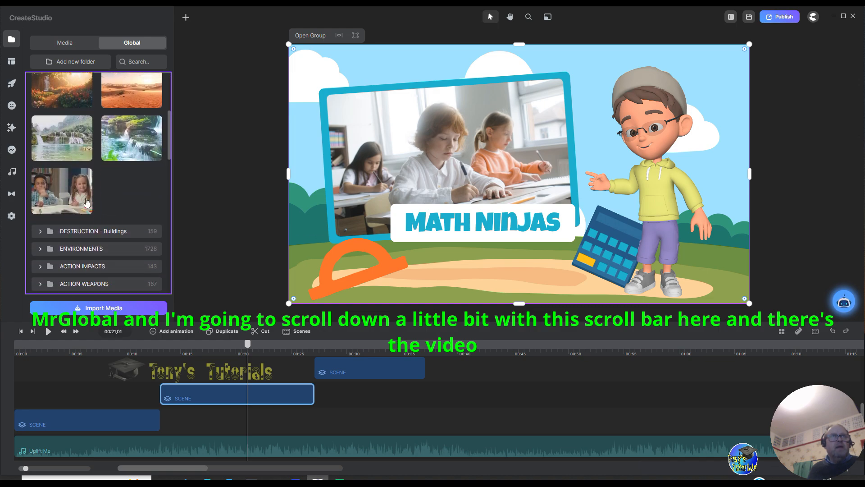
click(59, 192)
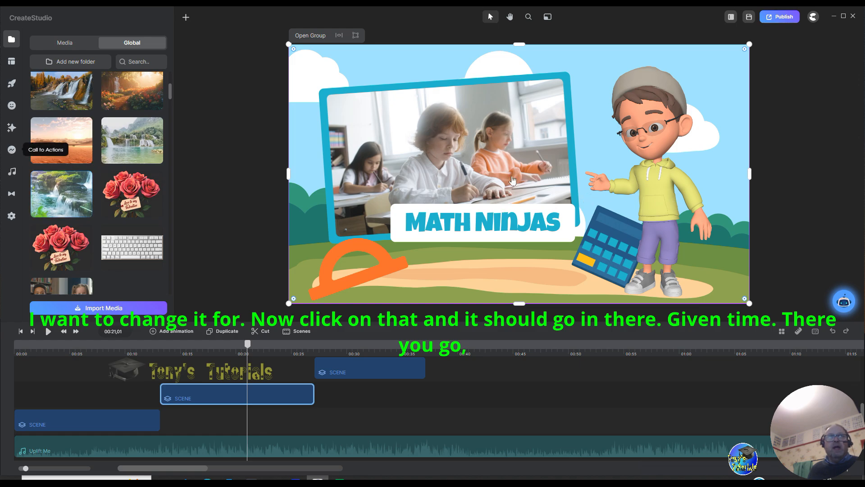
scroll(110, 243, down, 4)
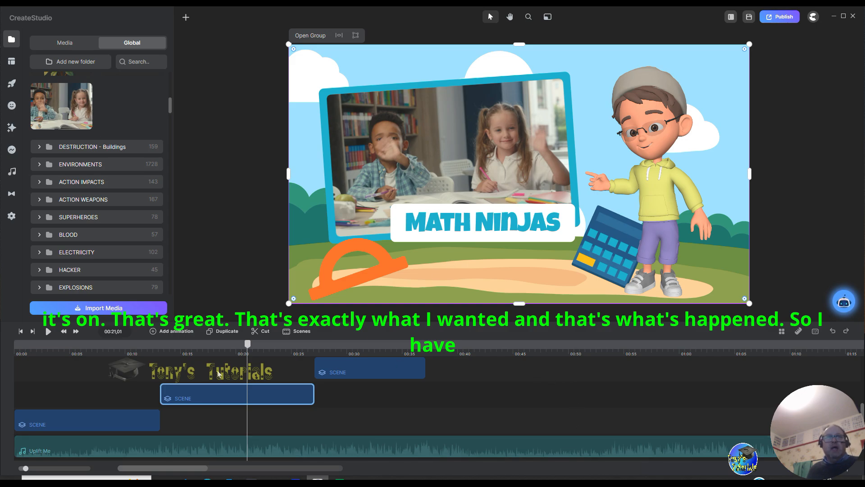
Return the playhead to 00:00,00 and choose the Desktop as the folder for saving the project
drag(247, 344, 5, 352)
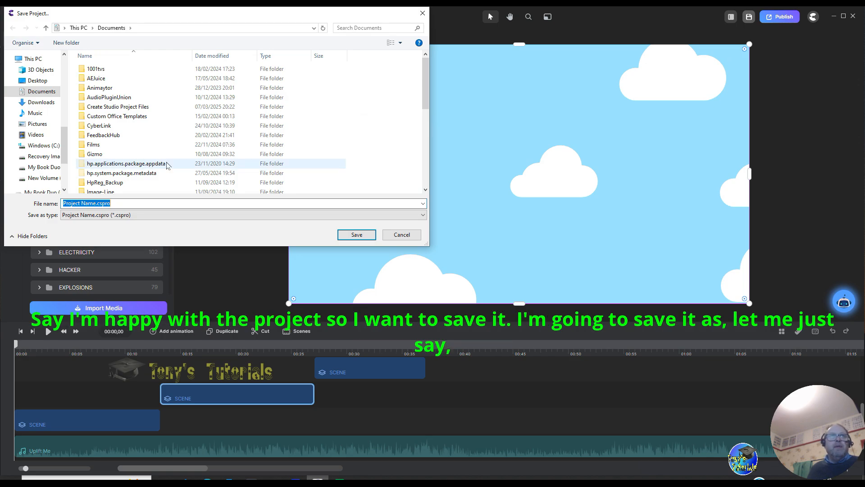
scroll(209, 168, down, 5)
scroll(207, 171, up, 5)
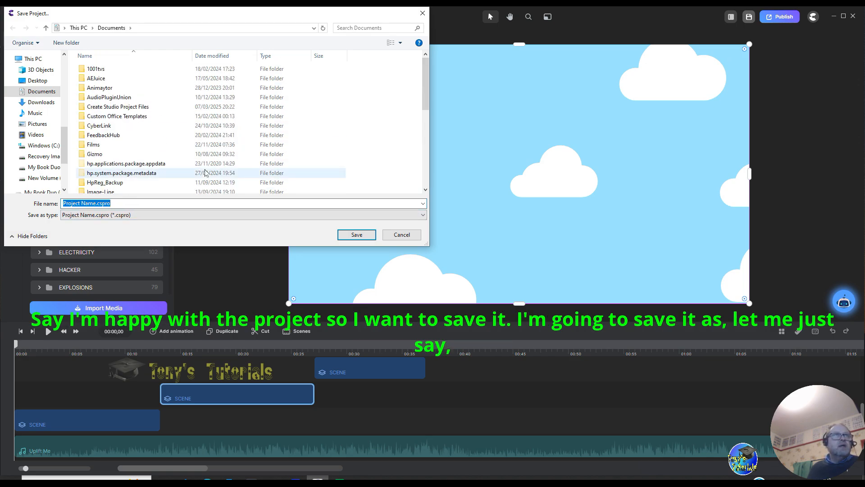
scroll(205, 173, down, 4)
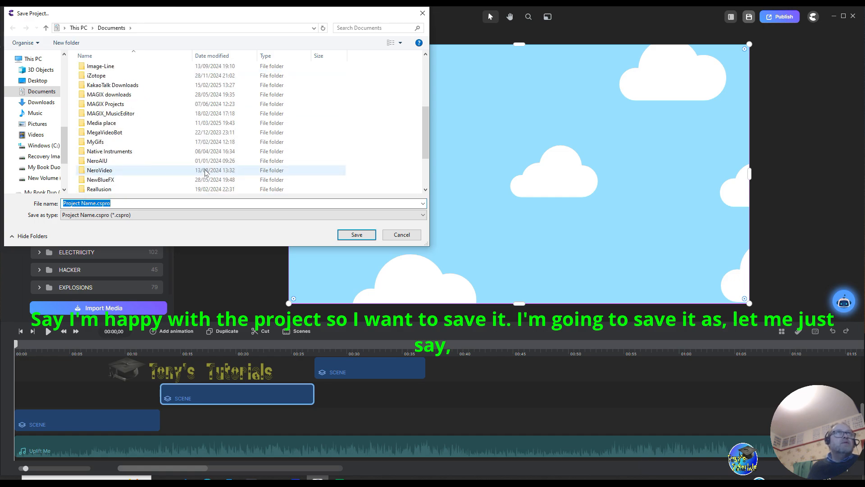
scroll(205, 172, down, 2)
scroll(201, 172, up, 6)
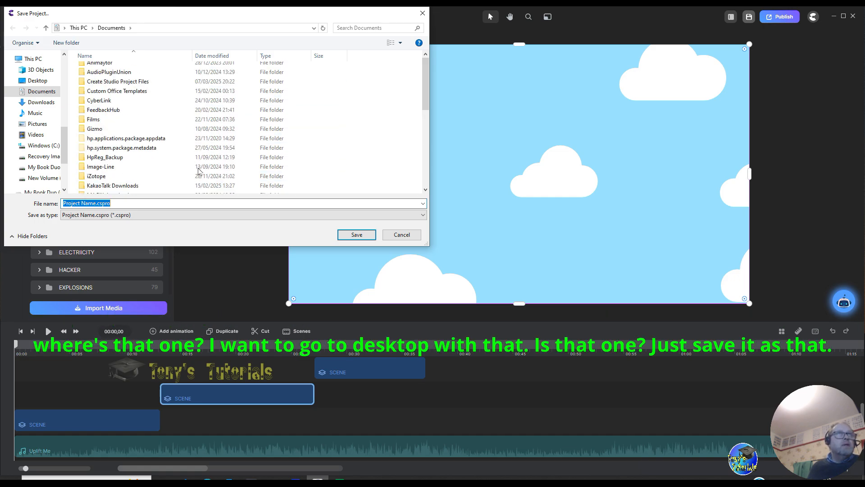
click(85, 29)
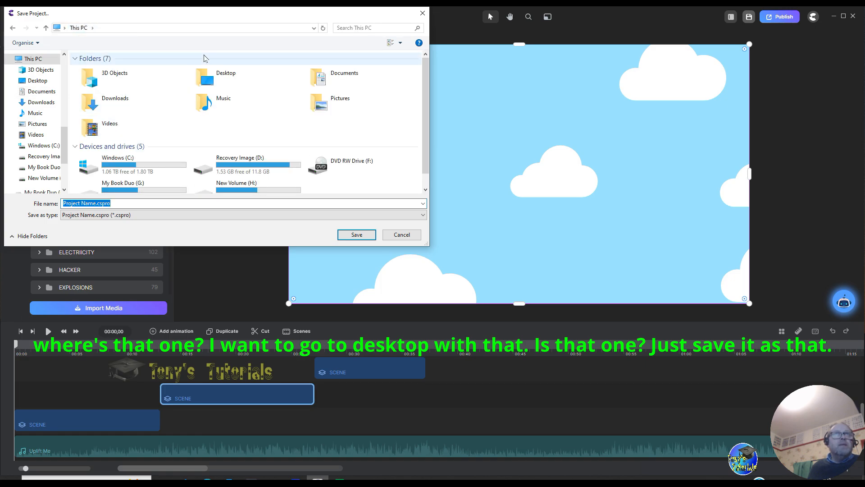
double_click(221, 73)
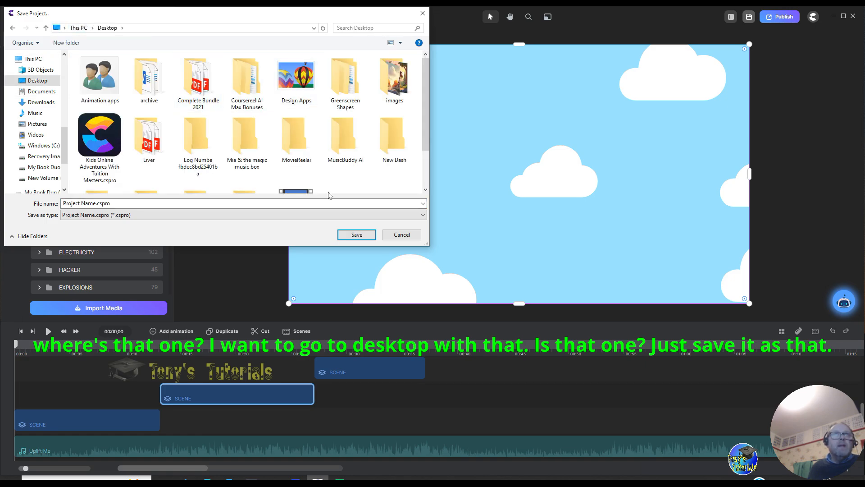
Save the project as Kids Online Adventures With Tuition Masters.cspro, copying the existing project file's name and replacing that file
click(76, 144)
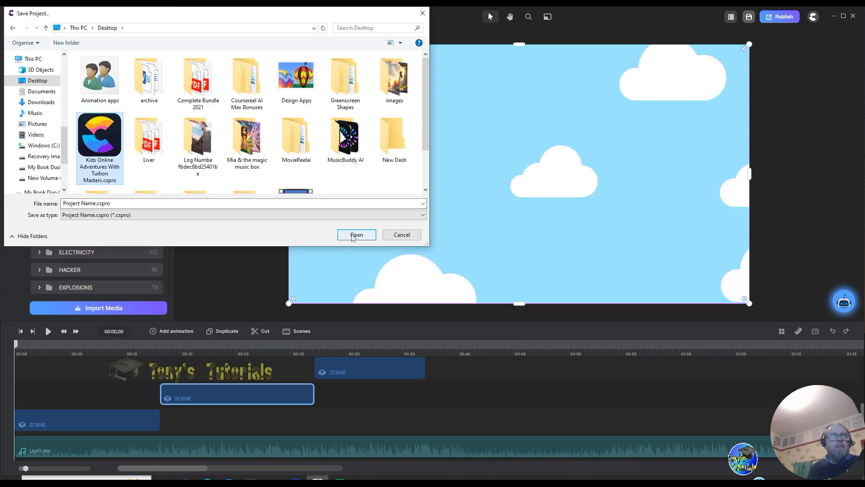
click(107, 173)
right_click(90, 170)
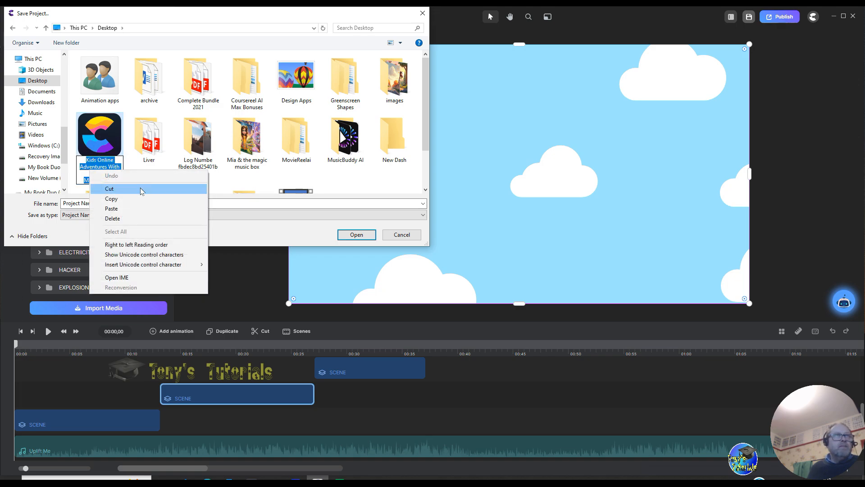
click(112, 198)
click(111, 204)
click(112, 204)
right_click(104, 203)
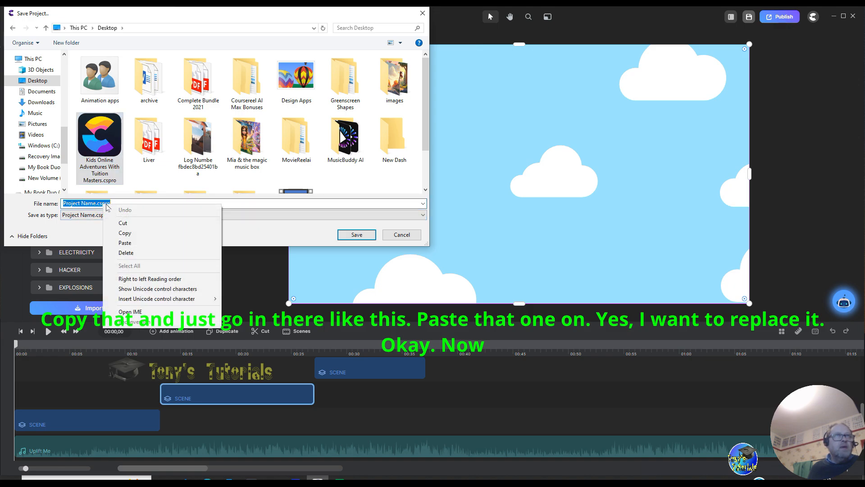
click(140, 241)
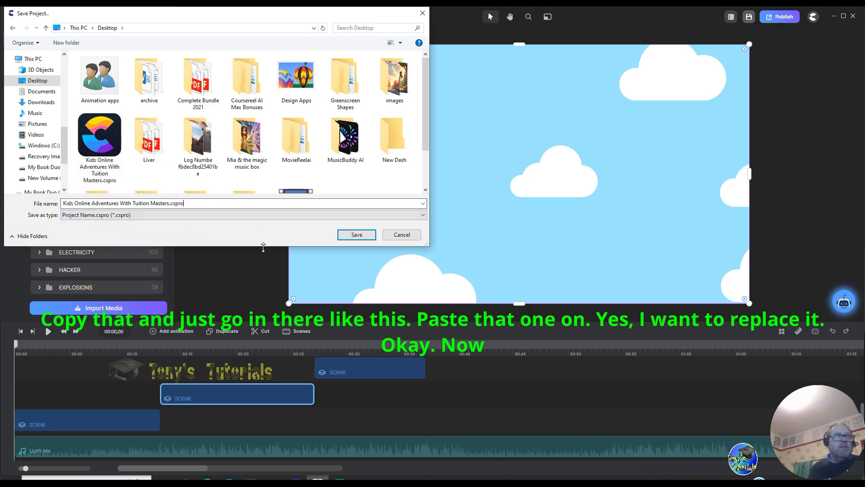
click(356, 239)
click(462, 277)
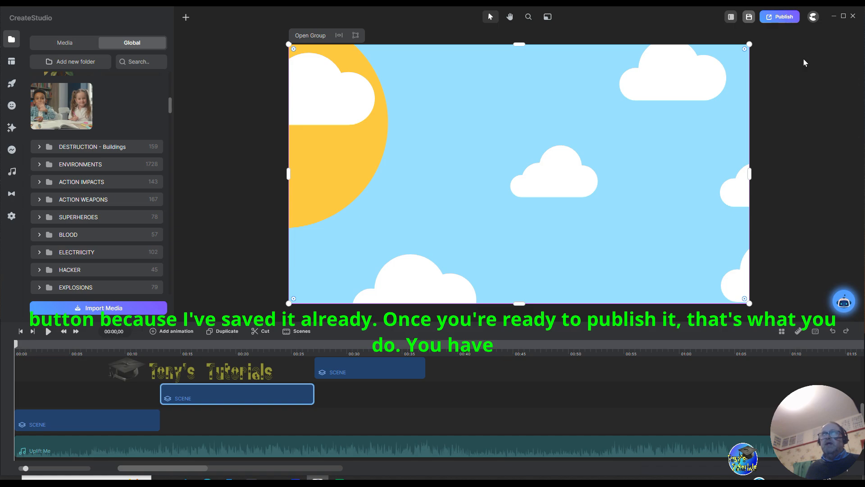
Prepare to publish an MP4 video at Standard quality, 1920 by 1080, with the Desktop as output folder
click(781, 18)
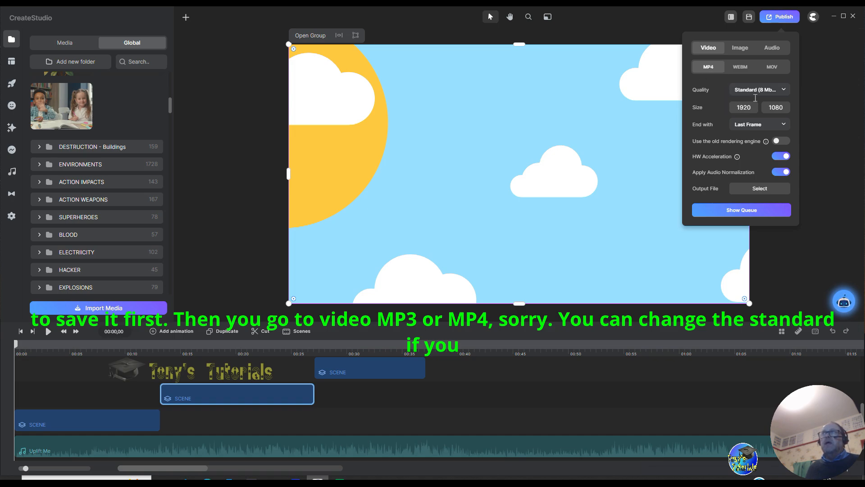
click(785, 91)
click(787, 93)
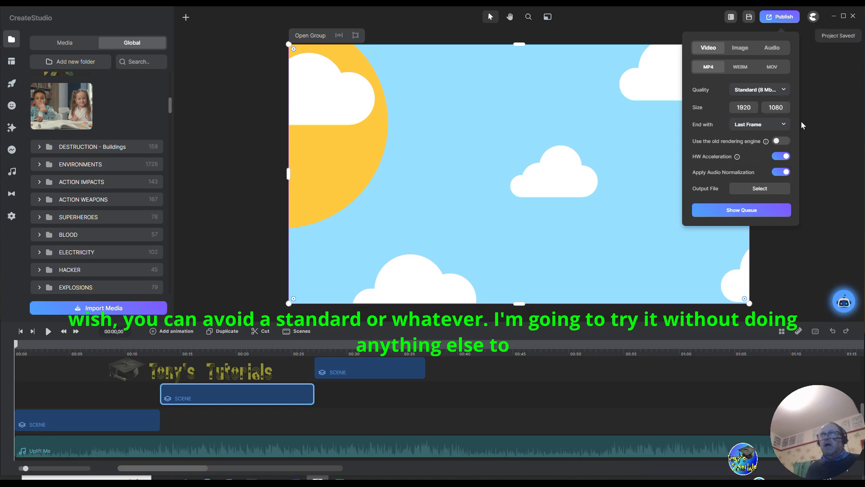
click(759, 189)
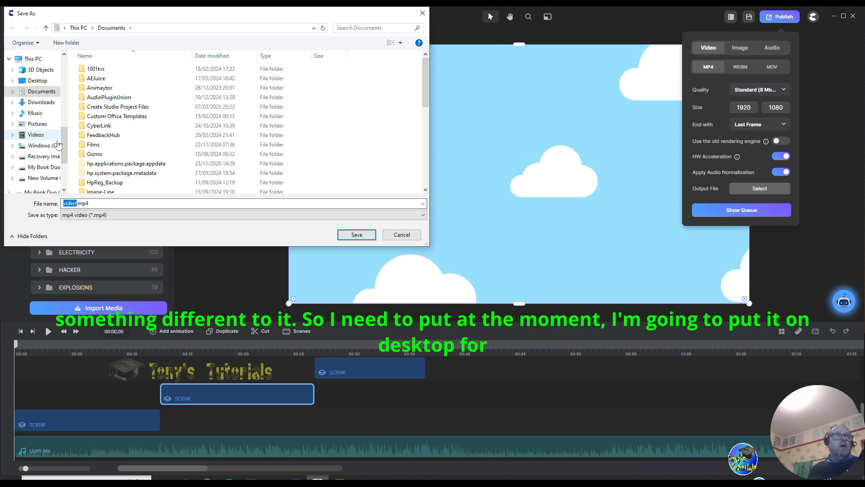
drag(64, 144, 67, 66)
click(37, 73)
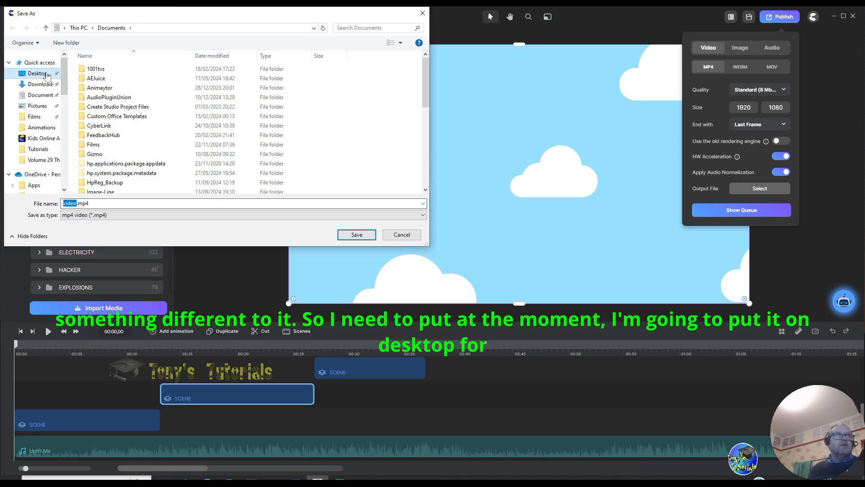
Try to export the video as Kids Online Adventures With Tuition Masters.mp4, and close the video processing window
double_click(75, 202)
click(75, 203)
drag(76, 201, 60, 203)
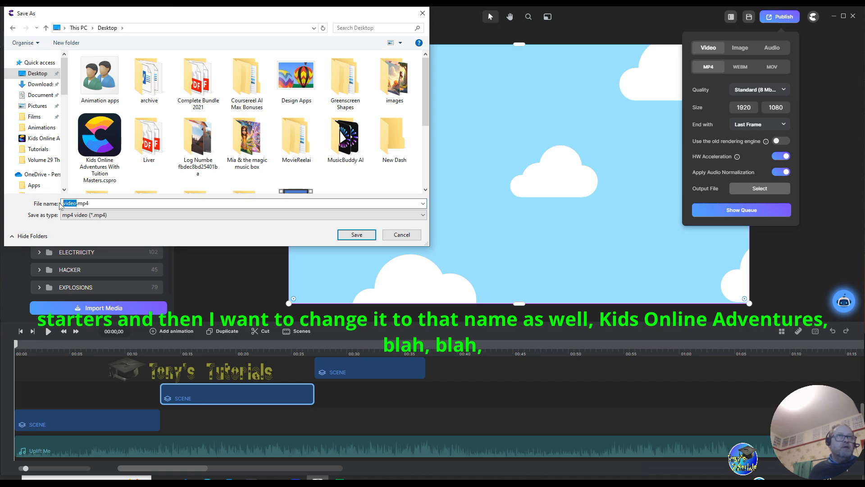
right_click(72, 201)
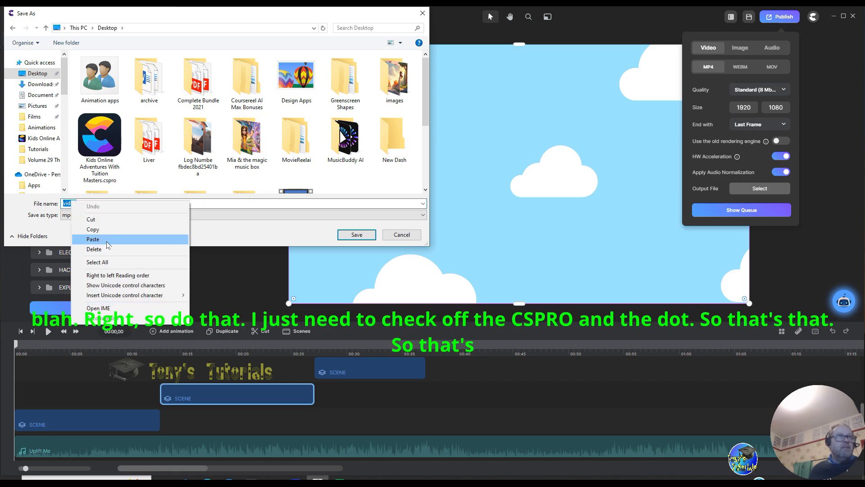
click(107, 240)
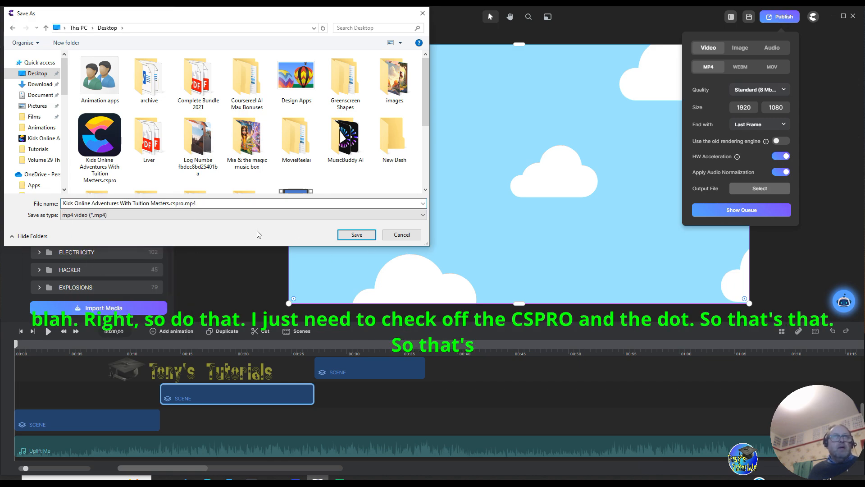
key(BackSpace)
key(BackSpace)
key(BackSpace)
key(BackSpace)
key(BackSpace)
key(BackSpace)
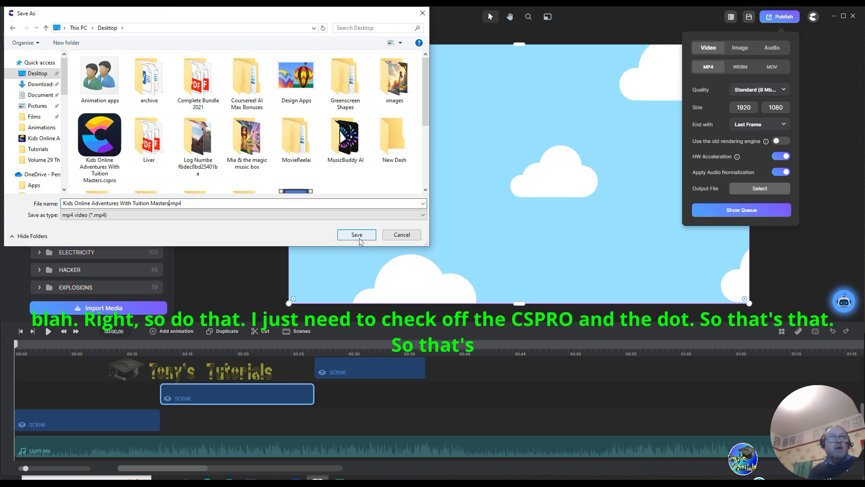
click(359, 240)
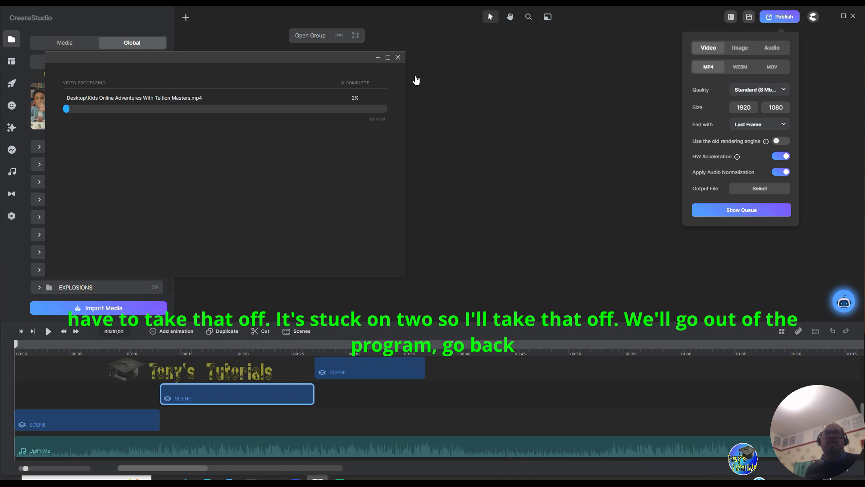
click(398, 57)
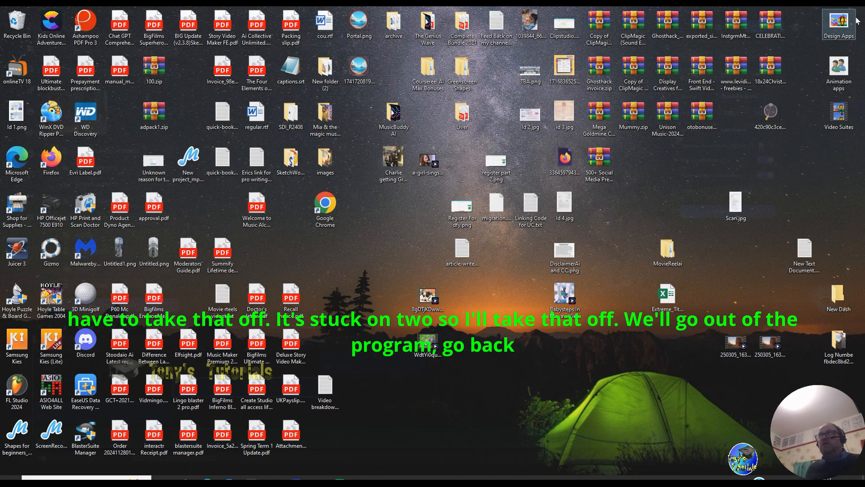
Relaunch CreateStudio 4 from the Animation apps folder on the desktop
click(853, 17)
double_click(839, 67)
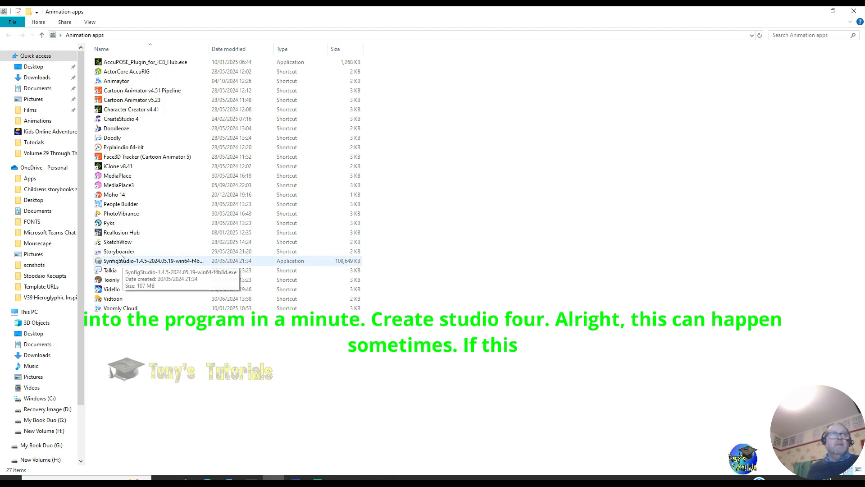
click(139, 122)
click(139, 121)
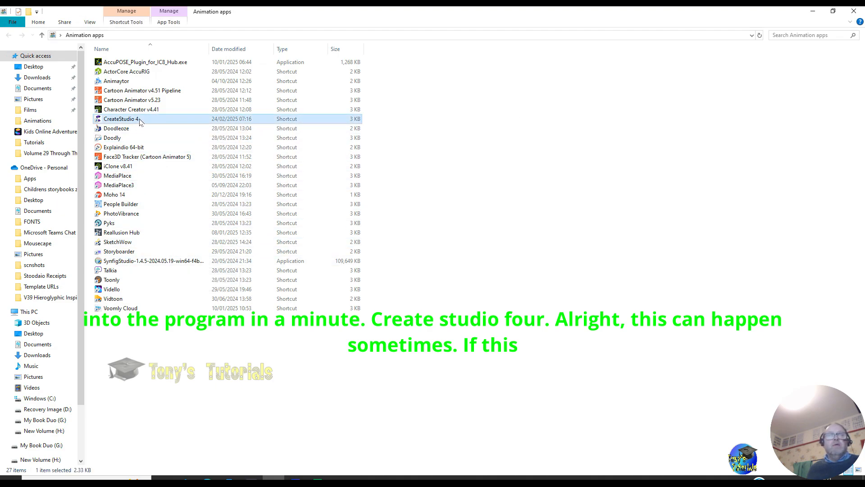
double_click(120, 120)
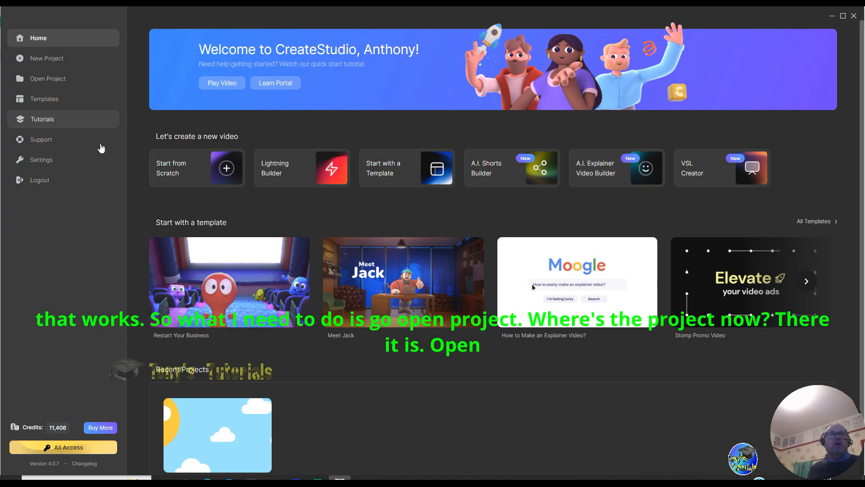
Open project.jcspro from the Desktop folder Kids Online Adventures With Tuition Masters.cspro, declining to load the autosave backup
click(55, 77)
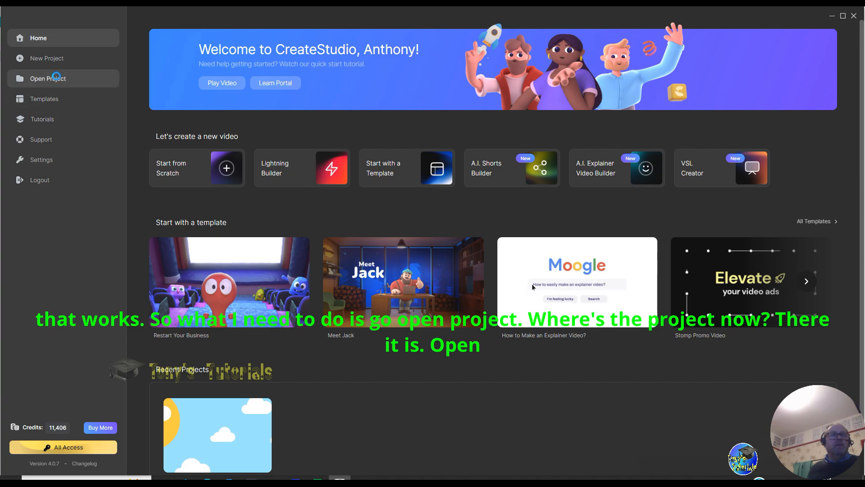
drag(422, 83, 424, 118)
click(196, 86)
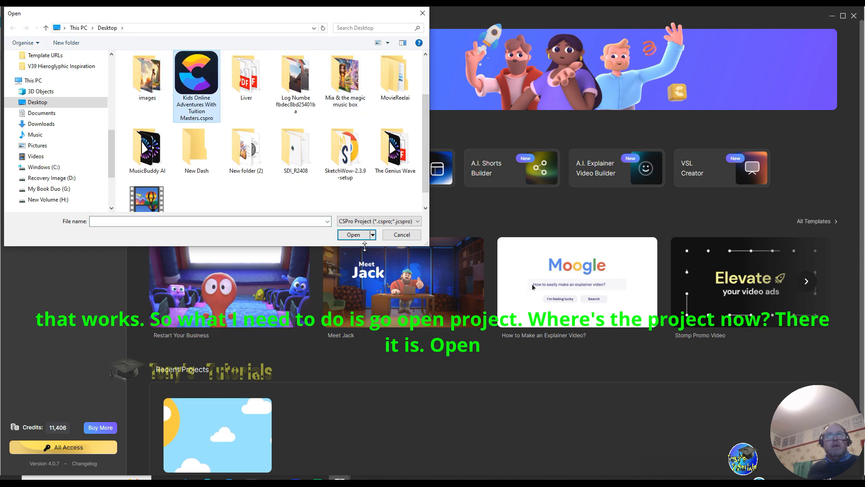
double_click(206, 108)
click(160, 79)
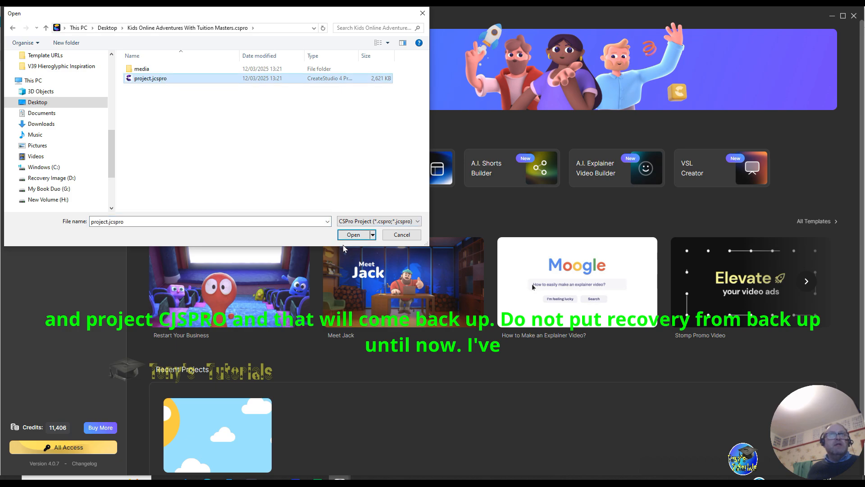
click(353, 238)
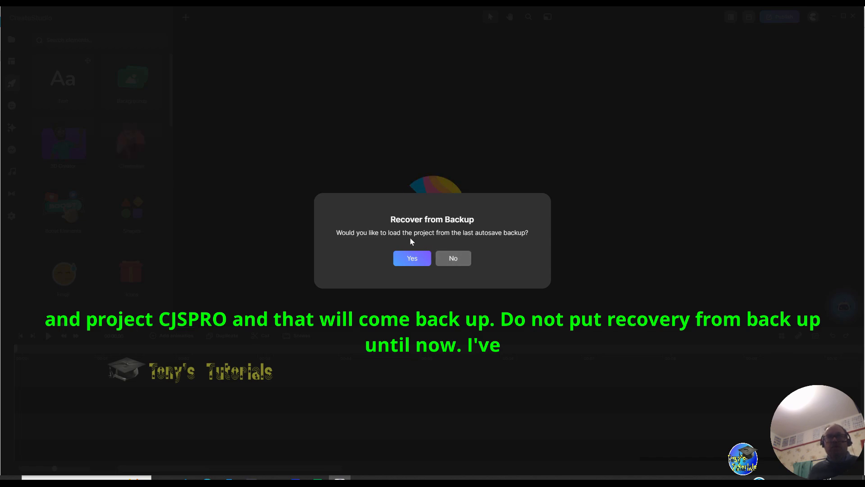
click(454, 259)
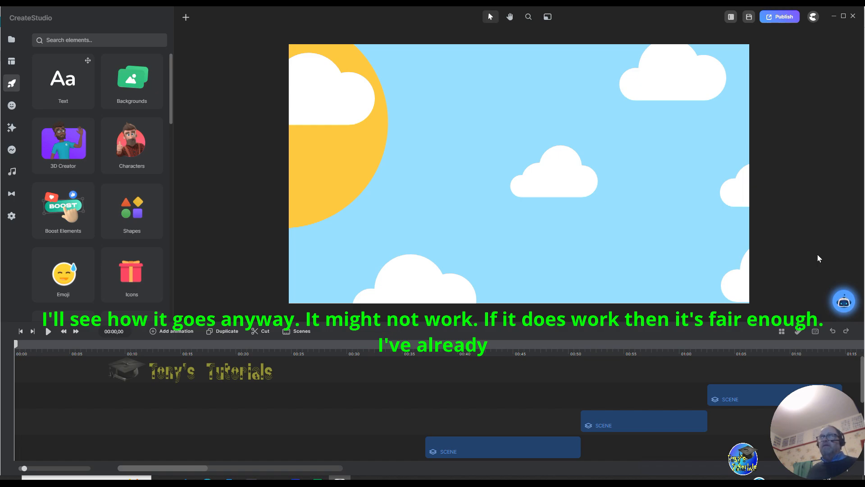
Turn off hardware acceleration in the MP4 publishing settings and bring up the output file selection
click(784, 17)
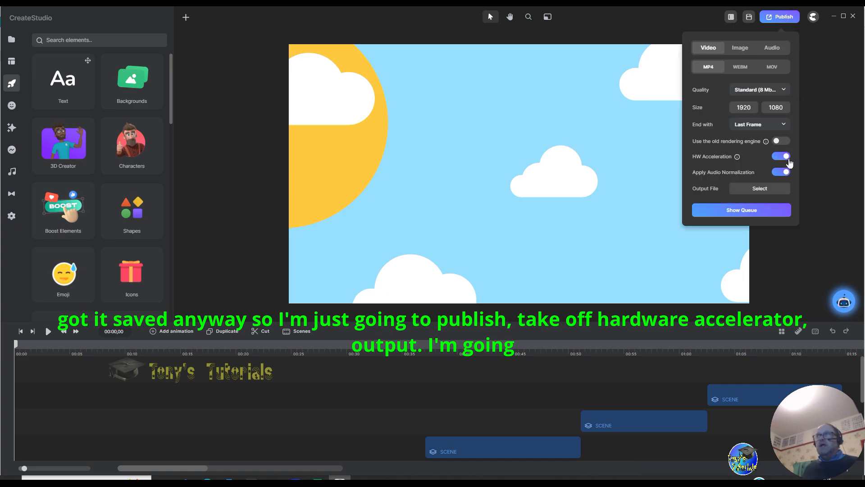
click(783, 156)
click(755, 189)
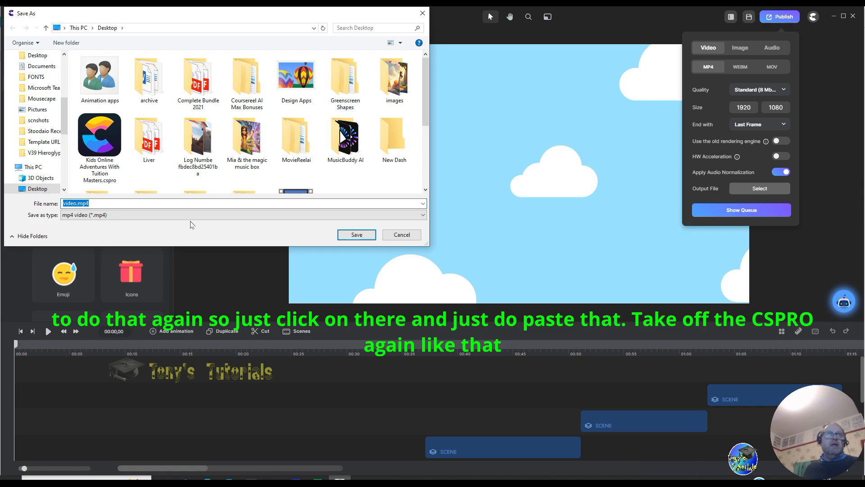
Export the video to the Desktop as Kids Online Adventures With Tuition Masters.mp4, removing .cspro from the pasted name, and open the rendered file
click(77, 204)
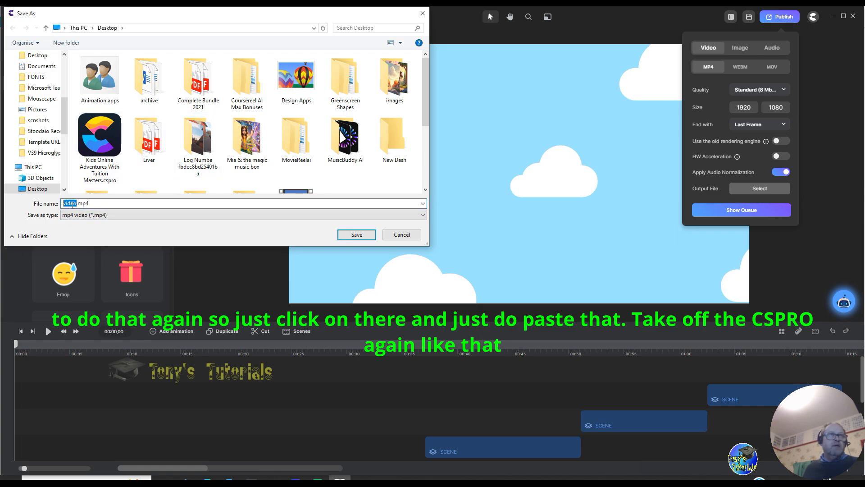
right_click(74, 205)
click(106, 246)
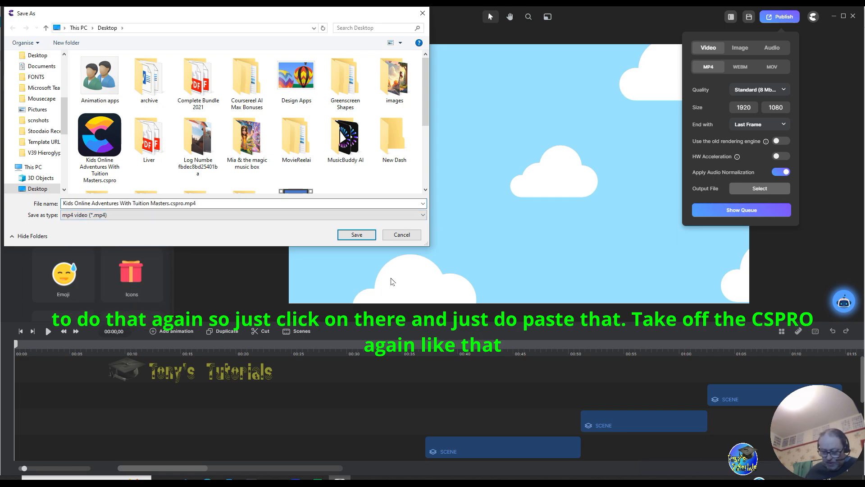
key(BackSpace)
key(BackSpace)
key(BackSpace)
key(BackSpace)
key(BackSpace)
key(BackSpace)
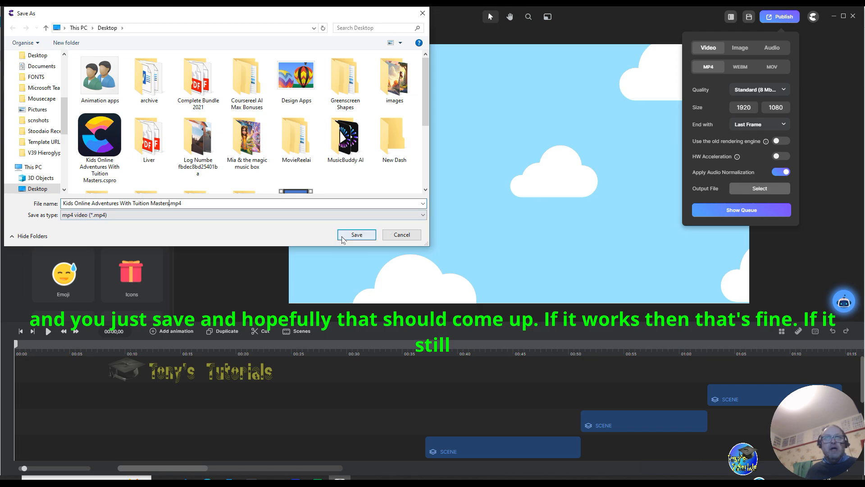
click(357, 235)
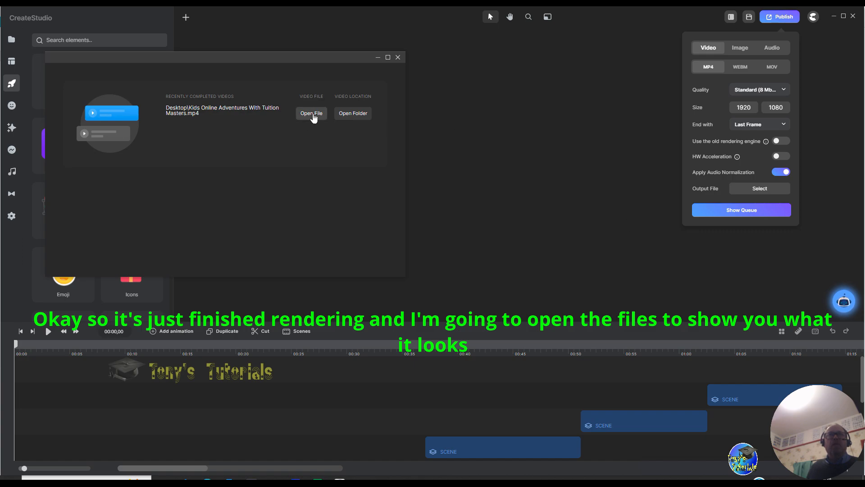
click(313, 116)
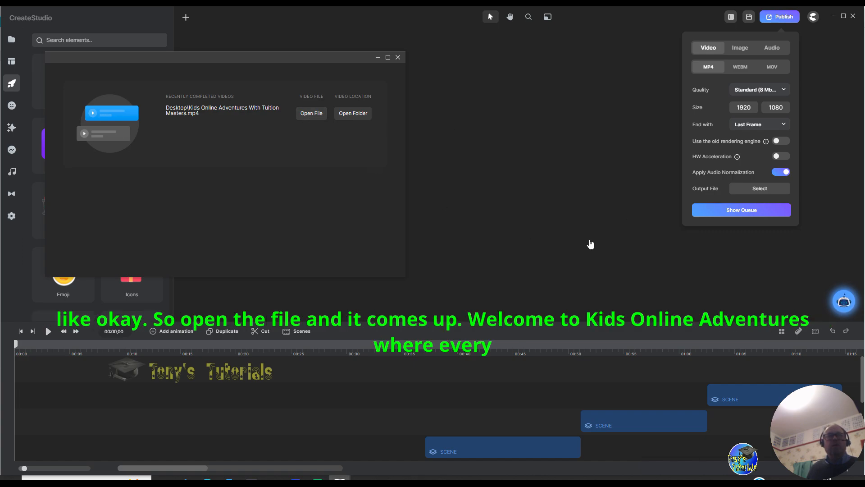